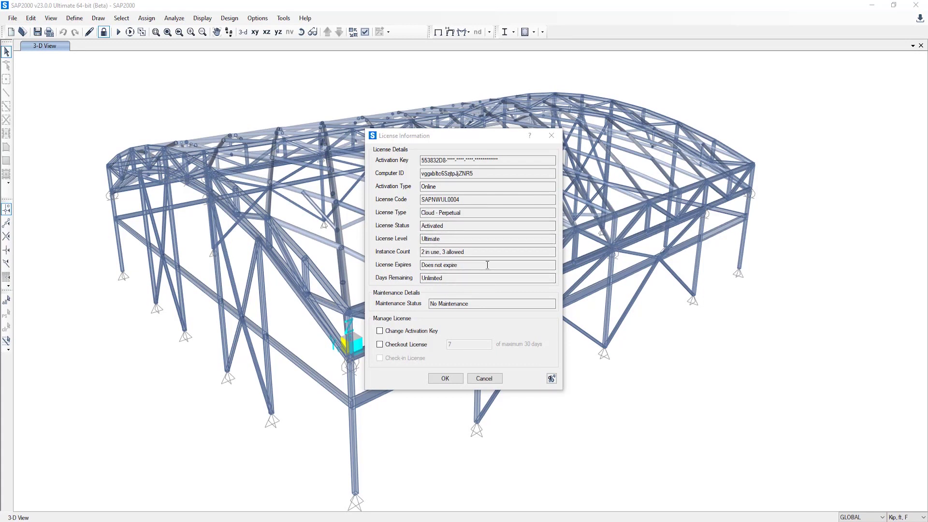
Examine the license checkout option and its duration setting in the license information, and close it without changes
left_click_drag(420, 135, 410, 116)
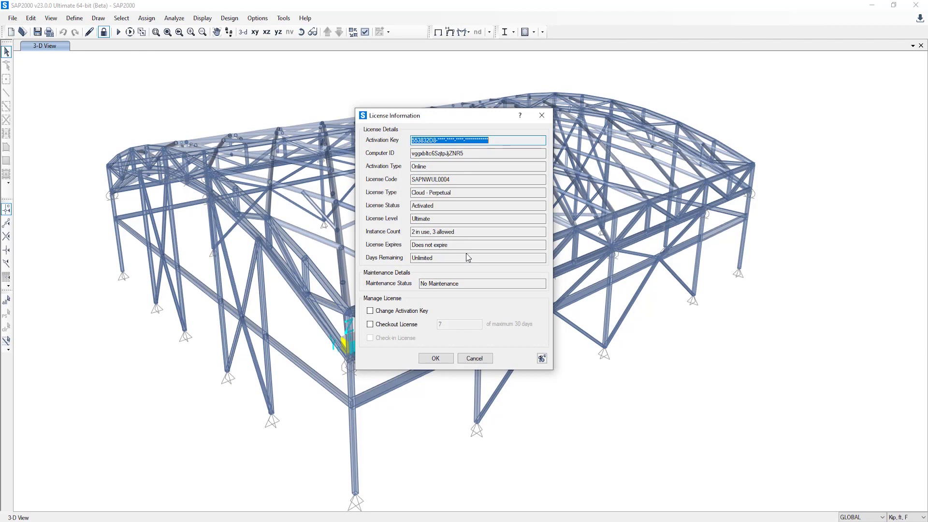
left_click(396, 326)
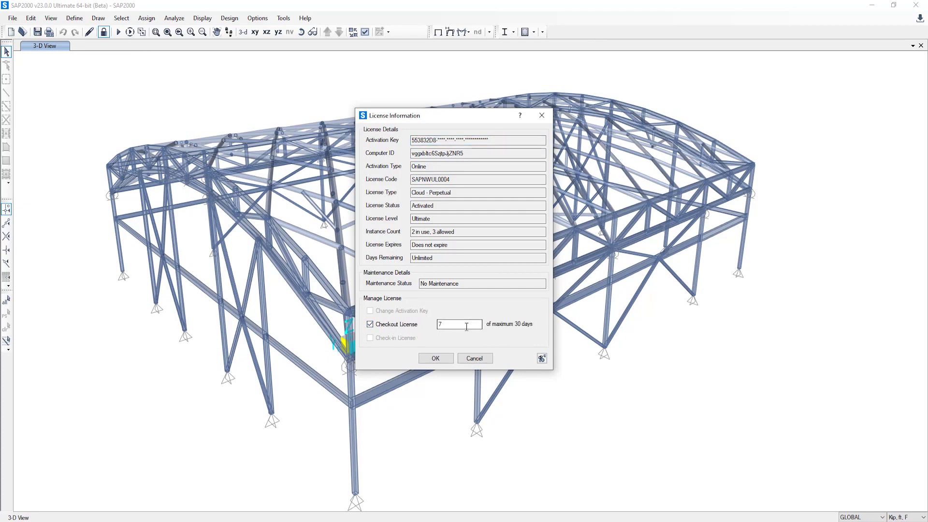
left_click(413, 326)
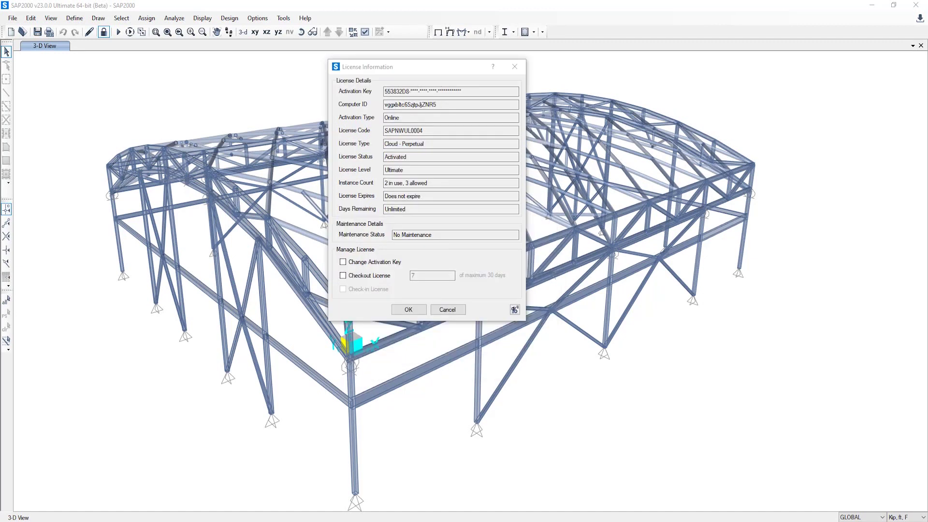
left_click(451, 310)
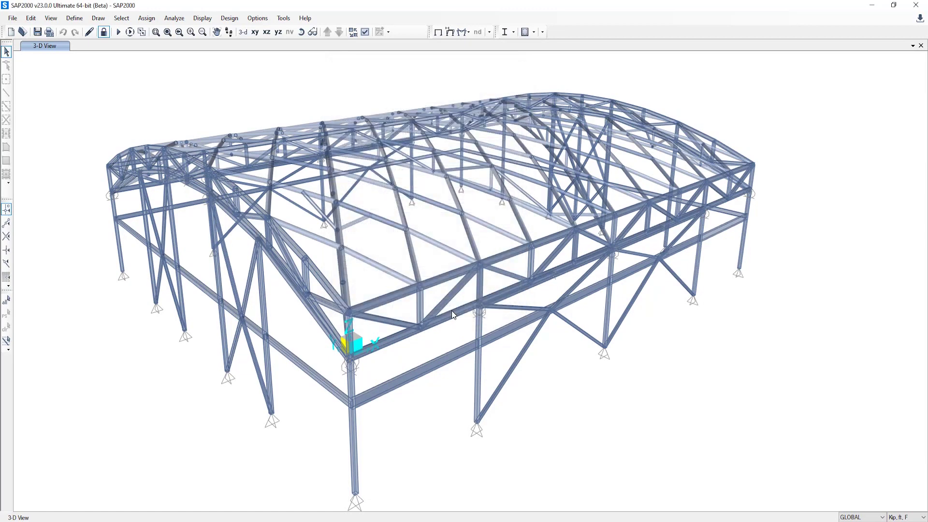
Review the country options in the Eurocode 3 1-3 2006 cold-formed steel design preferences and accept them with CEN Default
left_click(232, 19)
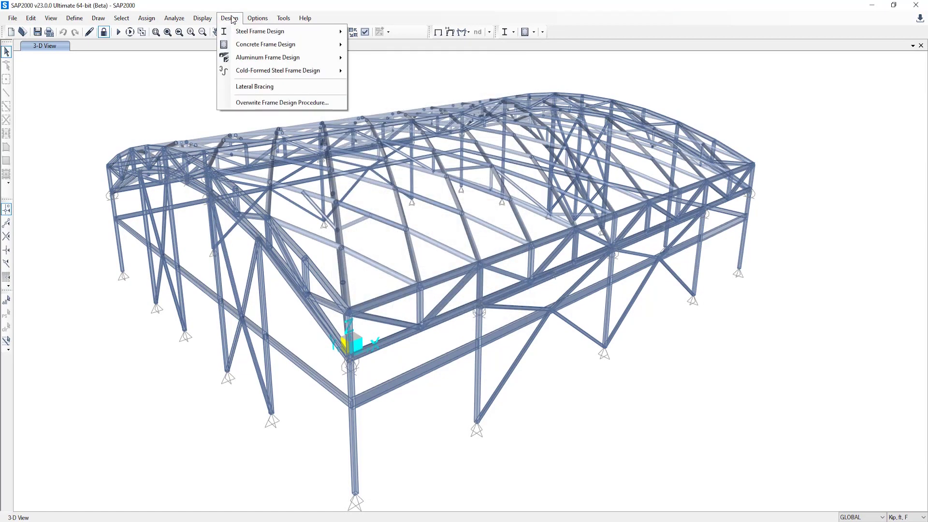
mouse_move(263, 73)
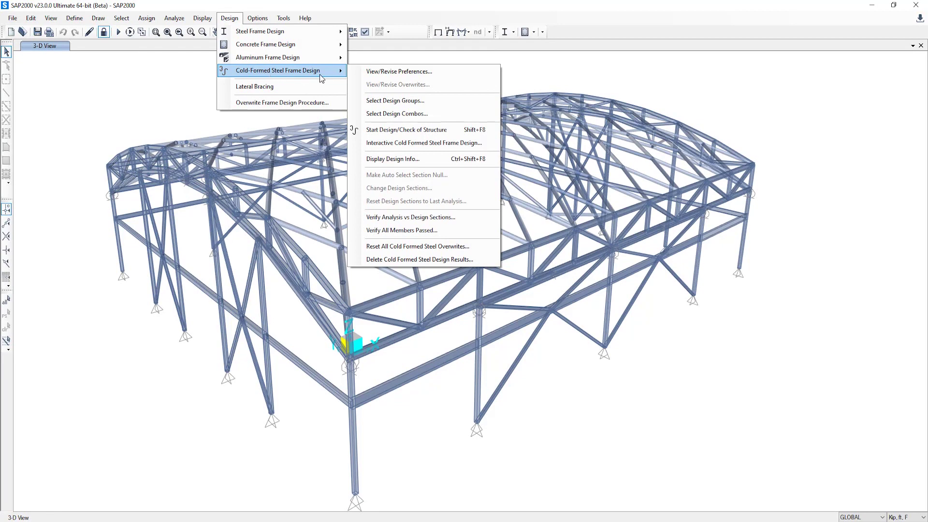
left_click(386, 76)
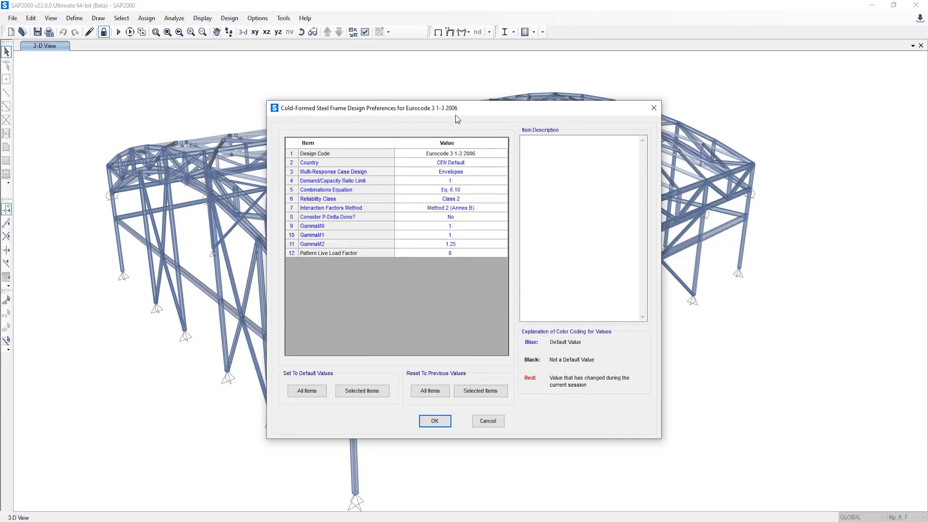
left_click_drag(456, 108, 441, 82)
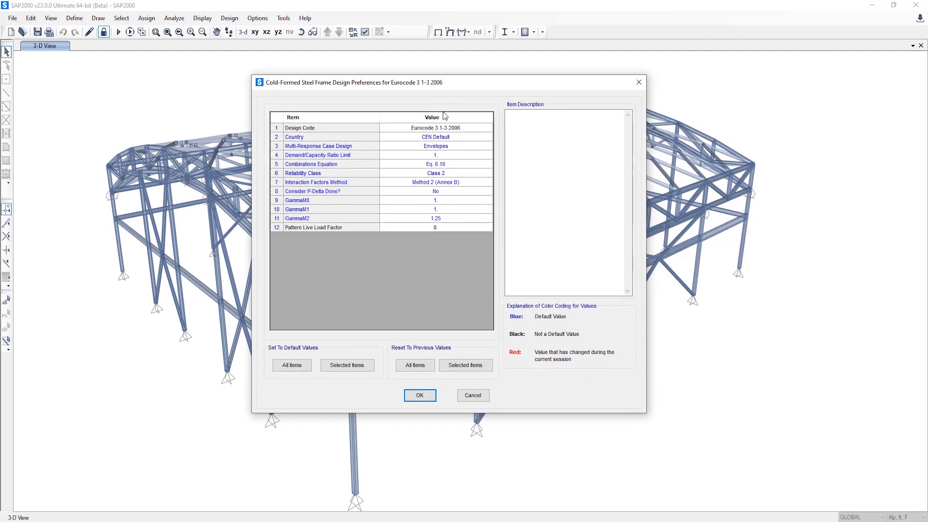
left_click(476, 139)
left_click(477, 142)
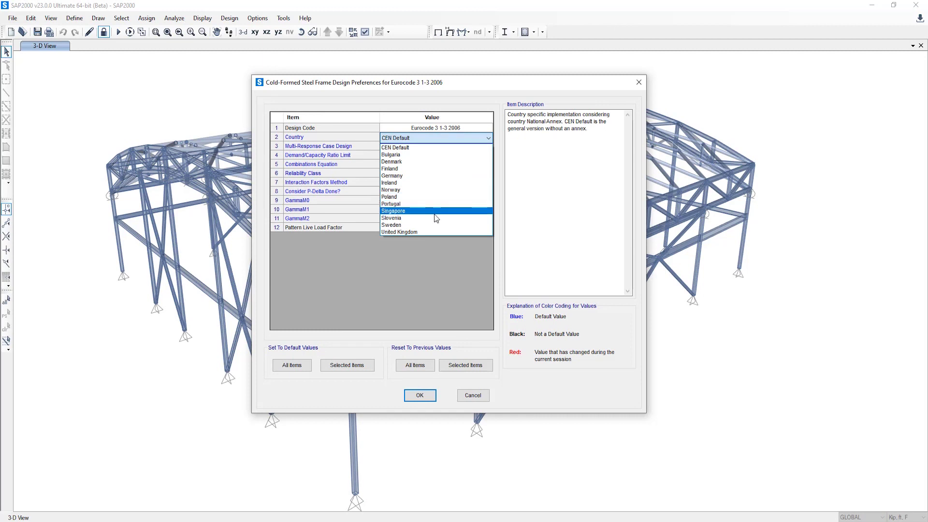
left_click(406, 94)
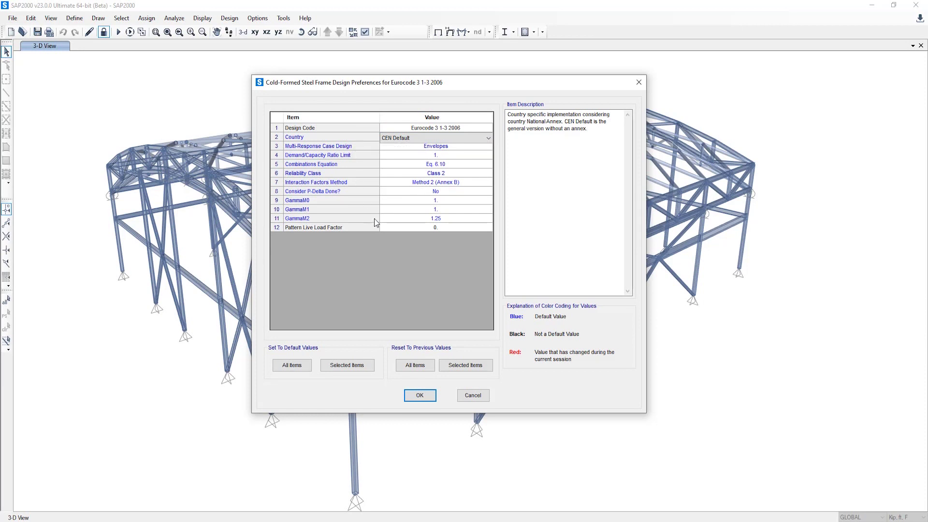
left_click(419, 396)
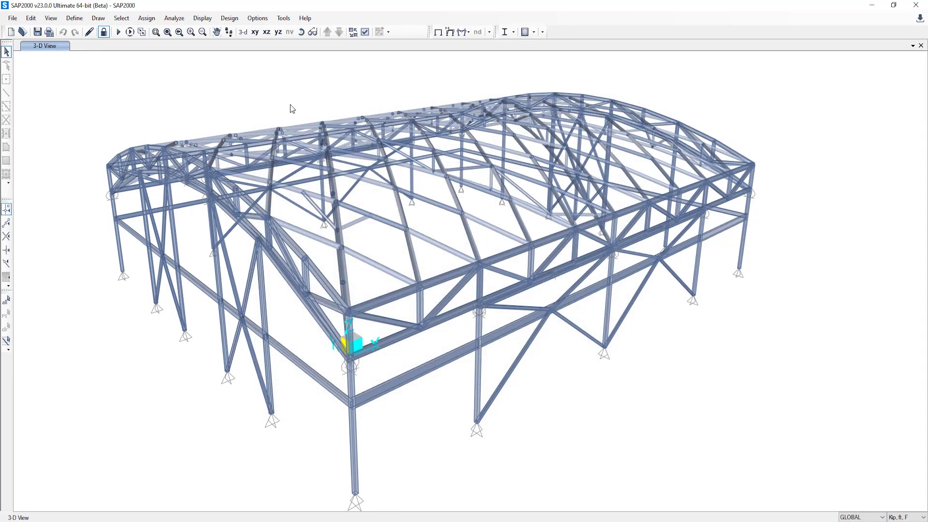
Run the cold-formed steel design check of the structure
left_click(230, 18)
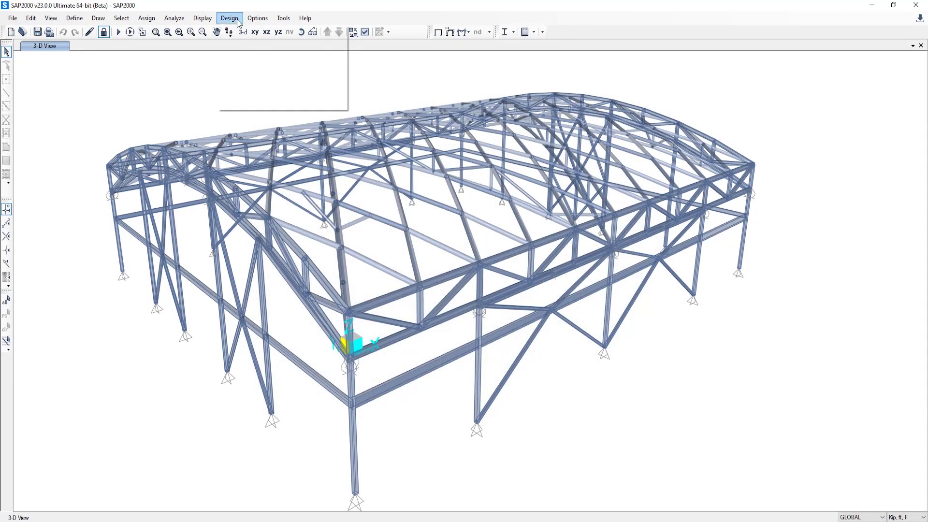
mouse_move(272, 71)
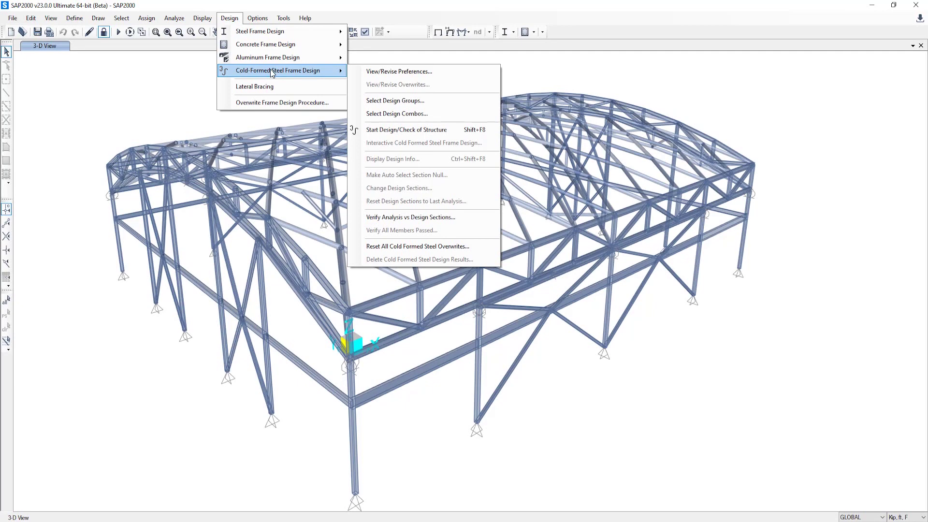
left_click(411, 130)
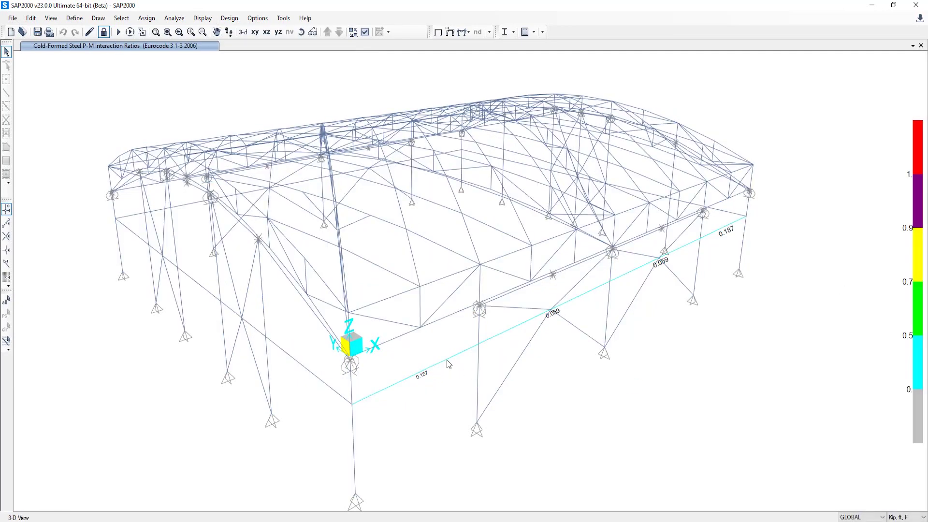
Examine the stress check summary of the lower front beam for combo DCLD282 at station 15.18, and close the results
right_click(447, 360)
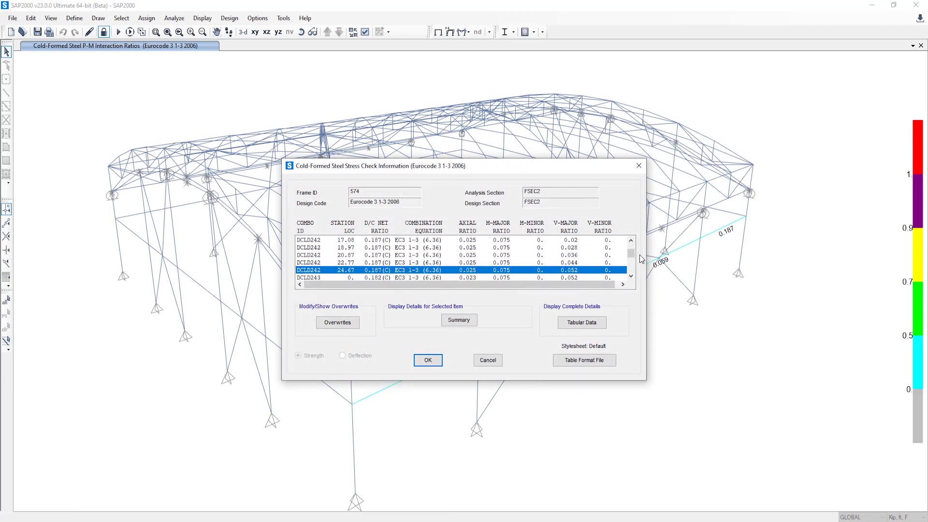
left_click_drag(632, 252, 633, 260)
left_click(352, 271)
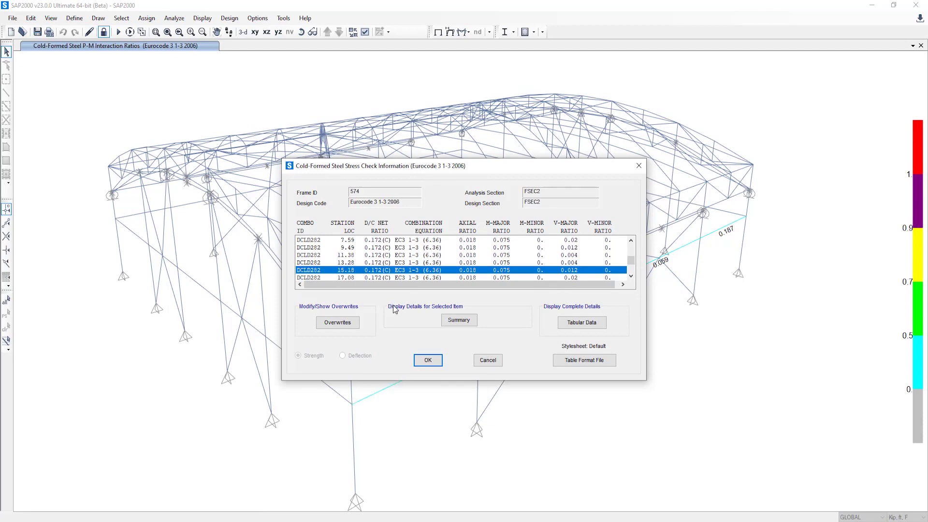
left_click(457, 319)
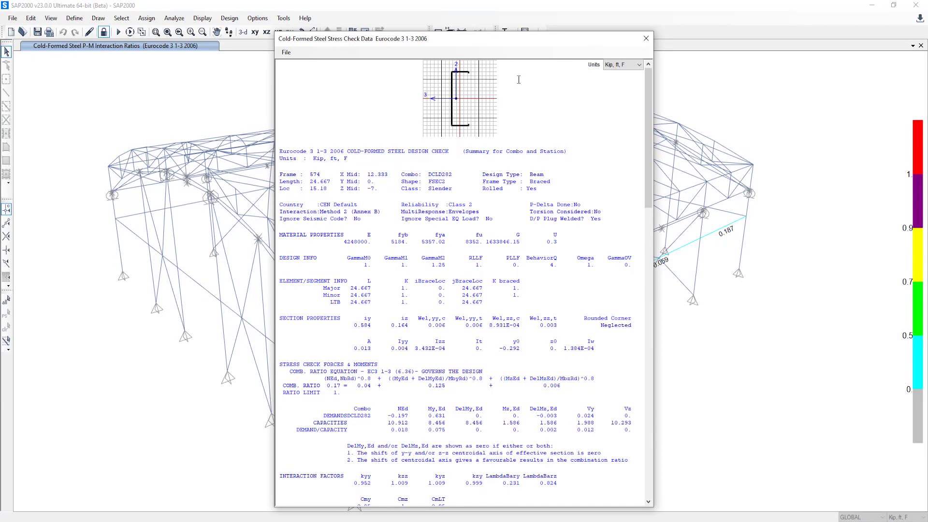
left_click_drag(646, 132, 651, 195)
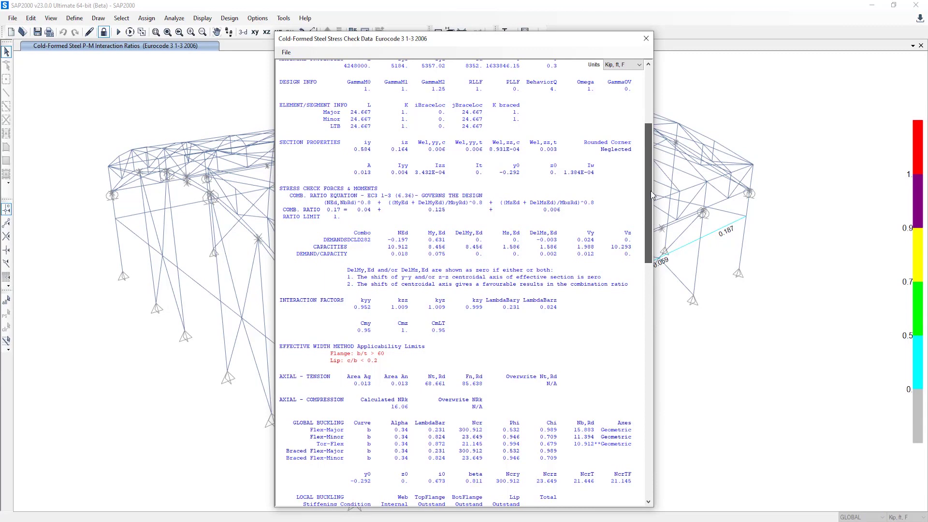
left_click_drag(651, 195, 647, 431)
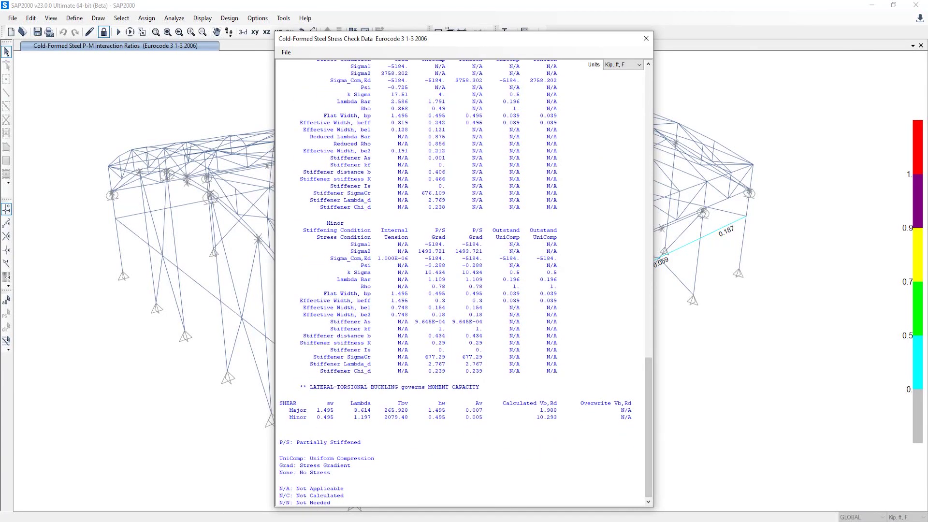
left_click(645, 38)
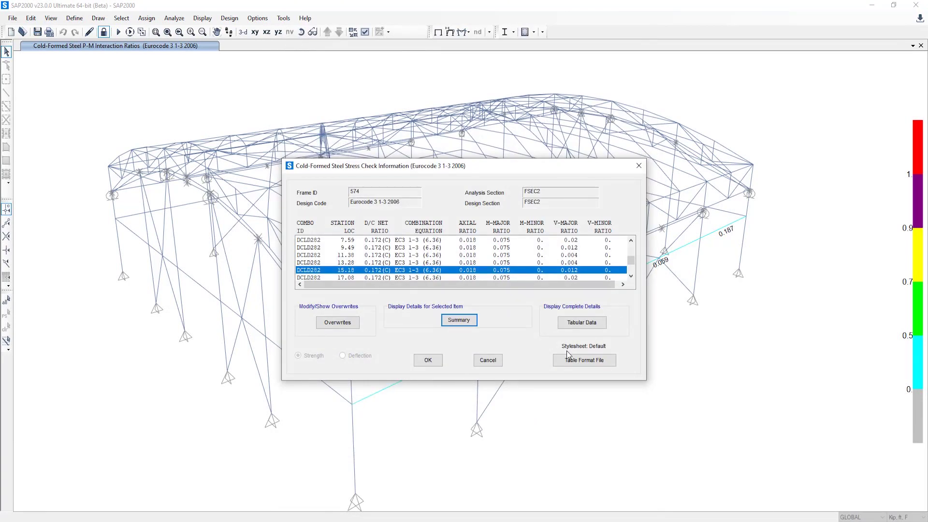
left_click(488, 360)
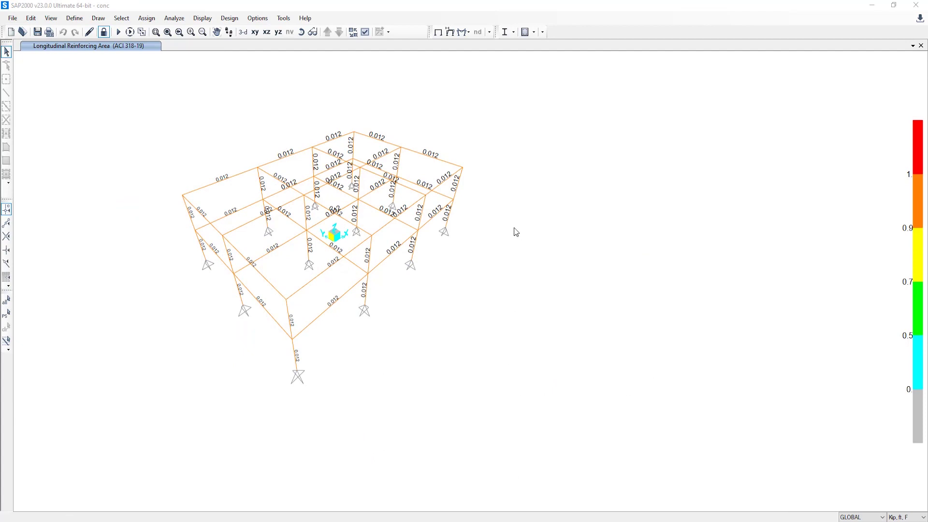
Review the available design codes in the concrete frame design preferences, keeping ACI 318-19, and cancel without changes
left_click(230, 18)
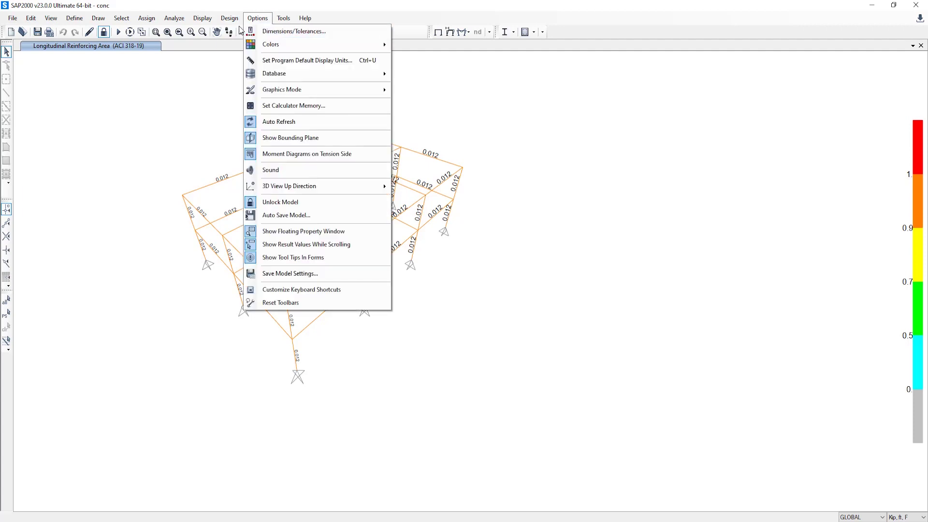
mouse_move(249, 43)
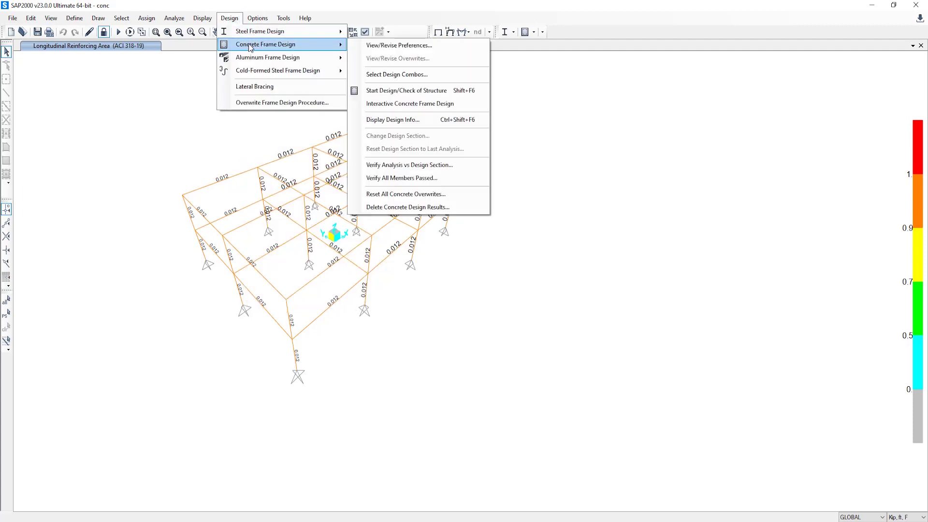
left_click(386, 45)
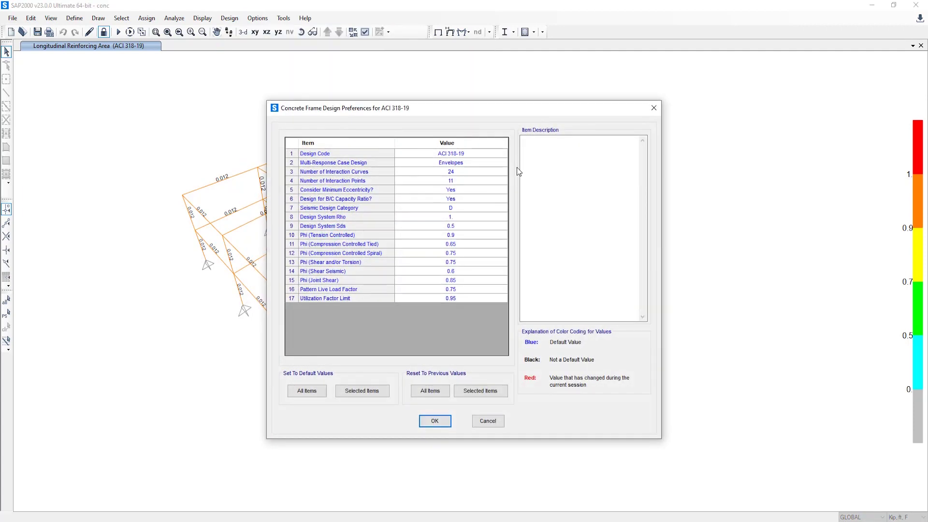
left_click(497, 155)
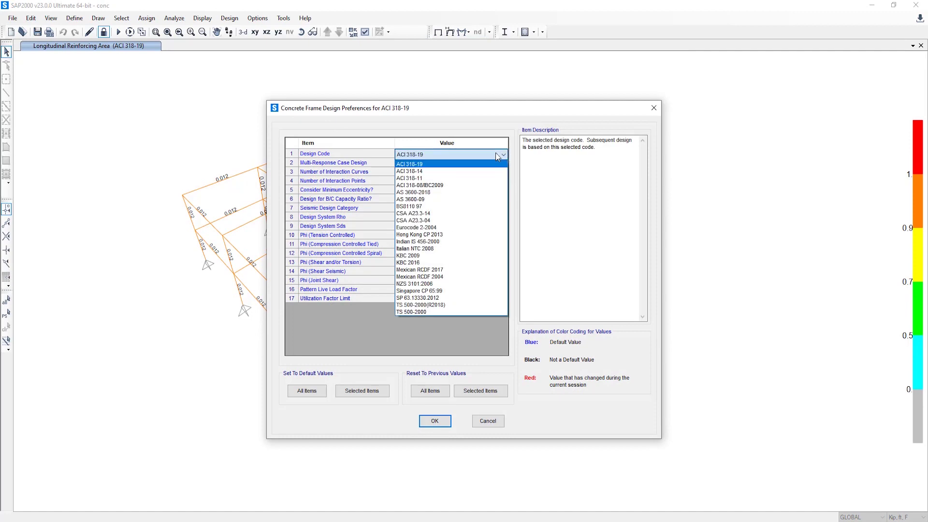
left_click(465, 165)
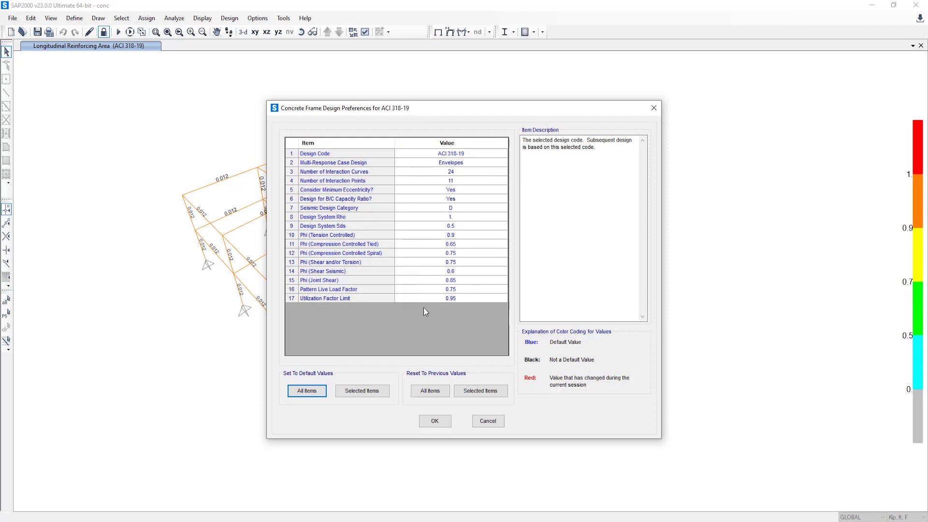
left_click(486, 421)
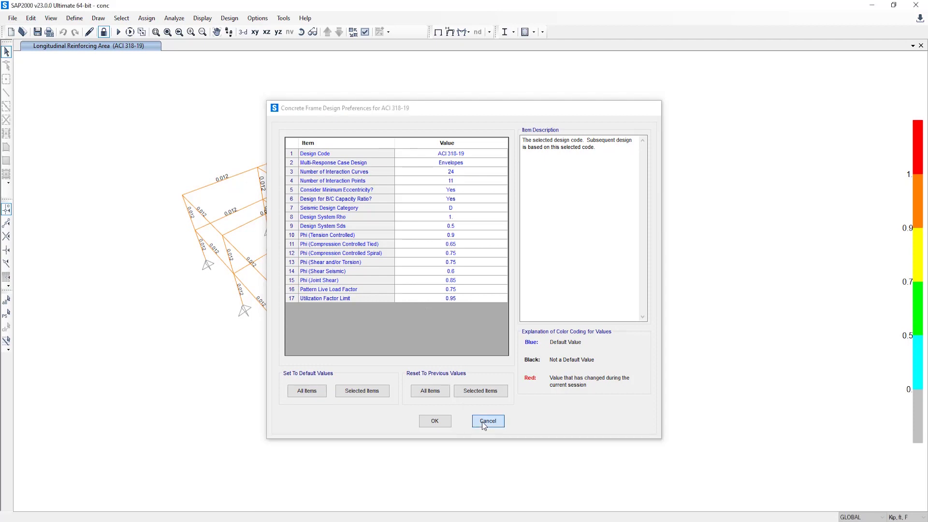
Examine the ACI 318-19 design summary of the front corner ground-floor column for DCON1 at station 12, and close it
right_click(342, 297)
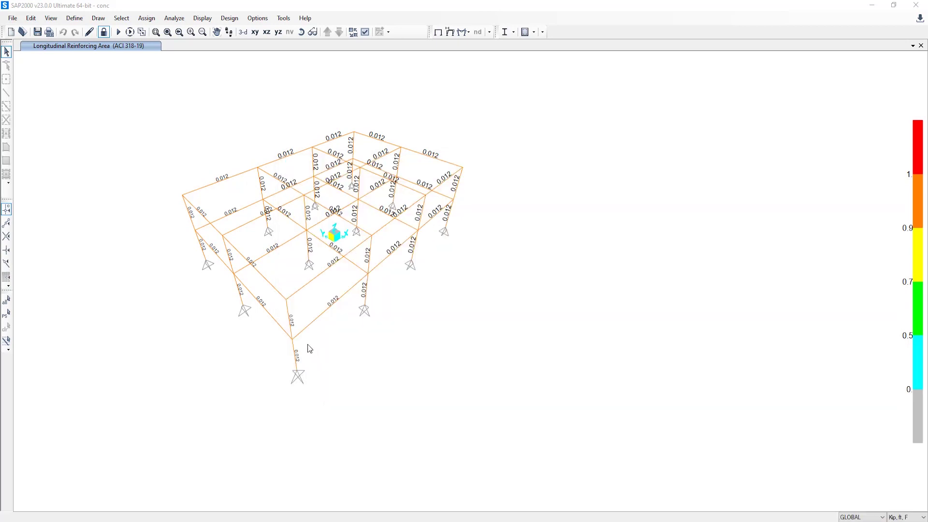
right_click(294, 348)
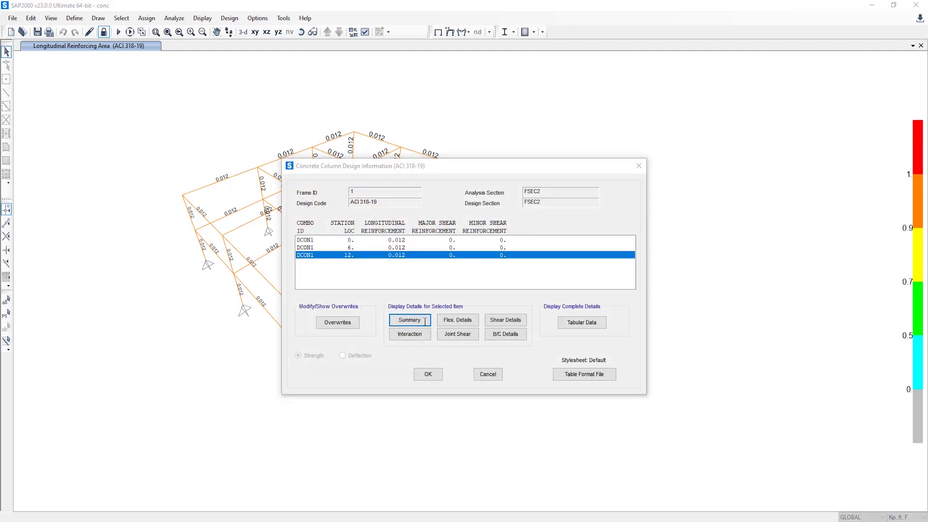
left_click(408, 377)
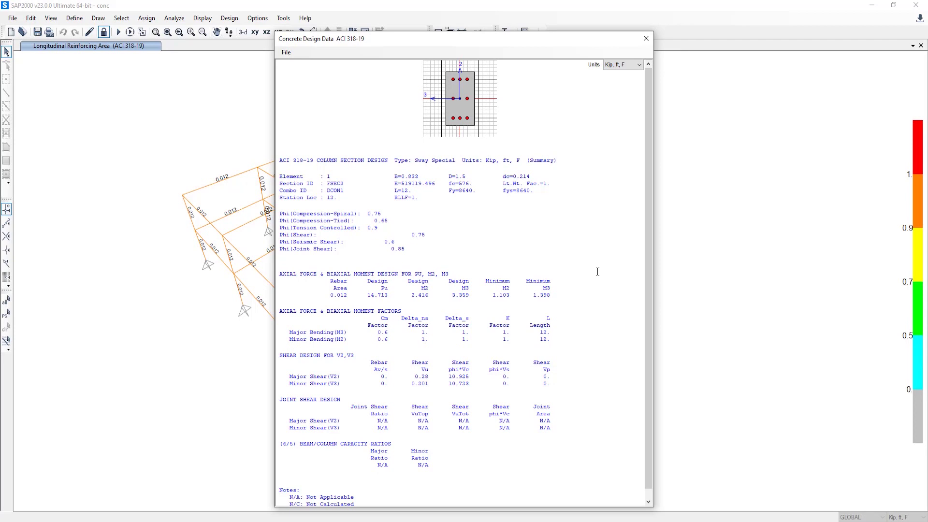
scroll(598, 271, "down", 1)
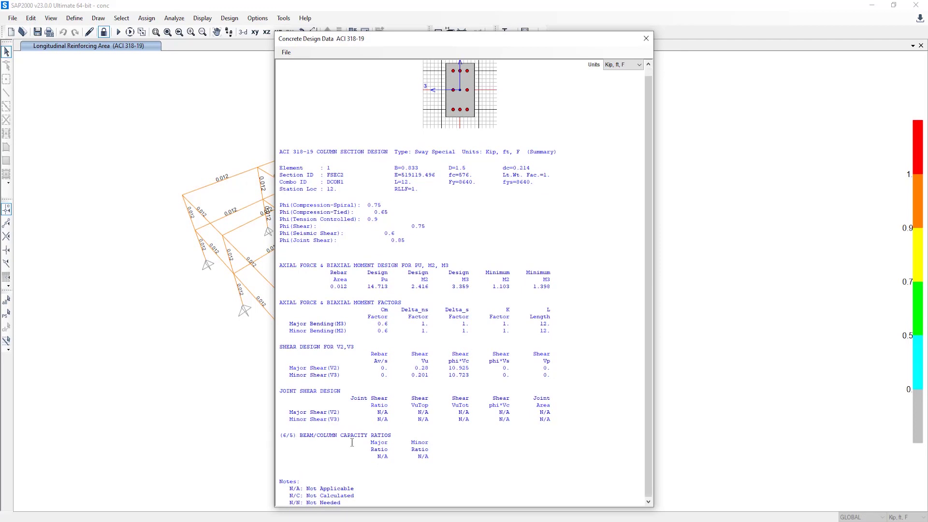
left_click(646, 39)
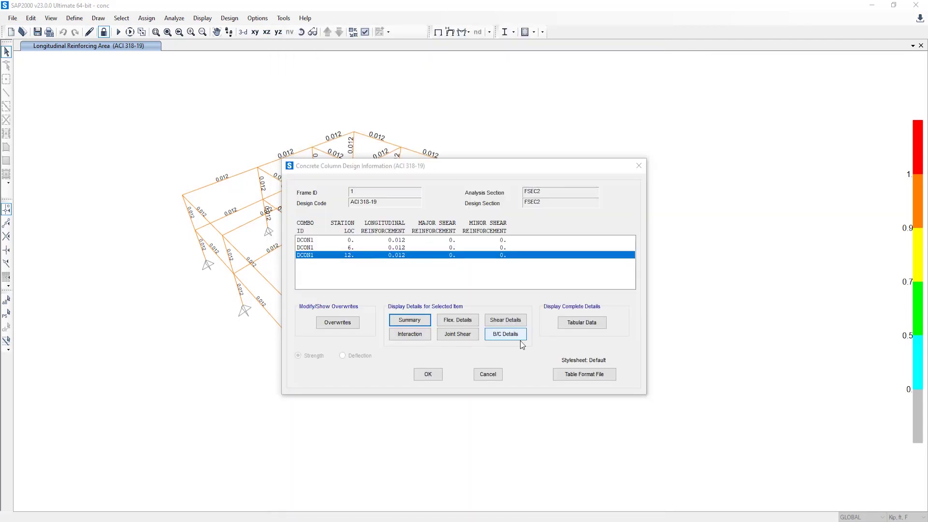
left_click(438, 375)
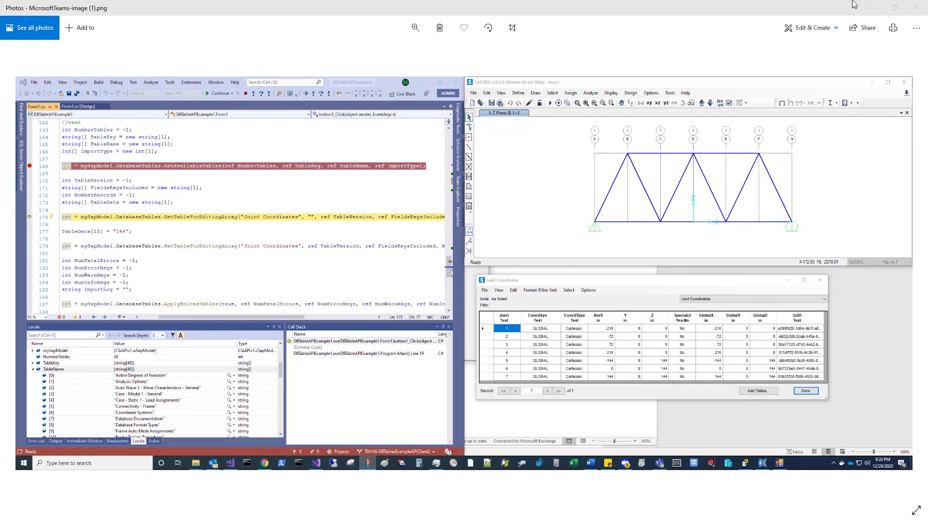
Return to SAP2000 and review the automatic lateral load codes for the Seismic load pattern, keeping TCVN 9386-2012
left_click(872, 13)
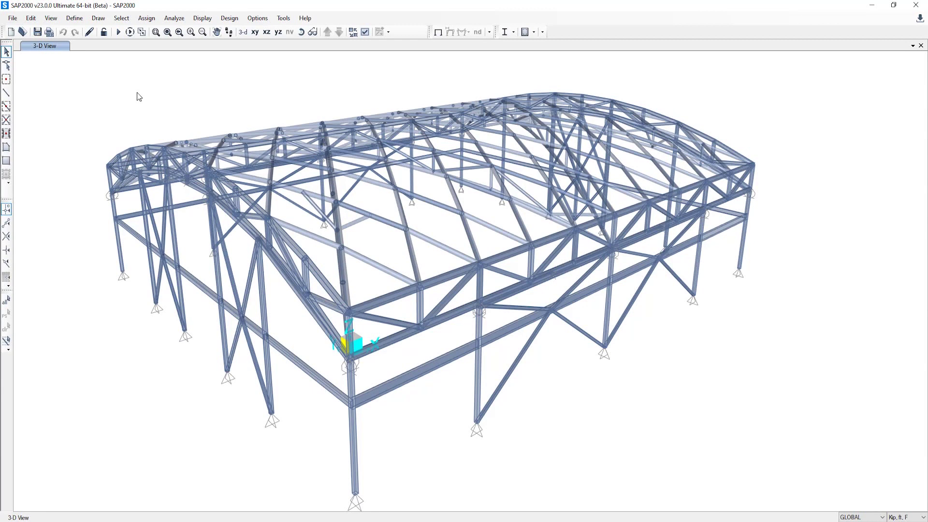
left_click(81, 21)
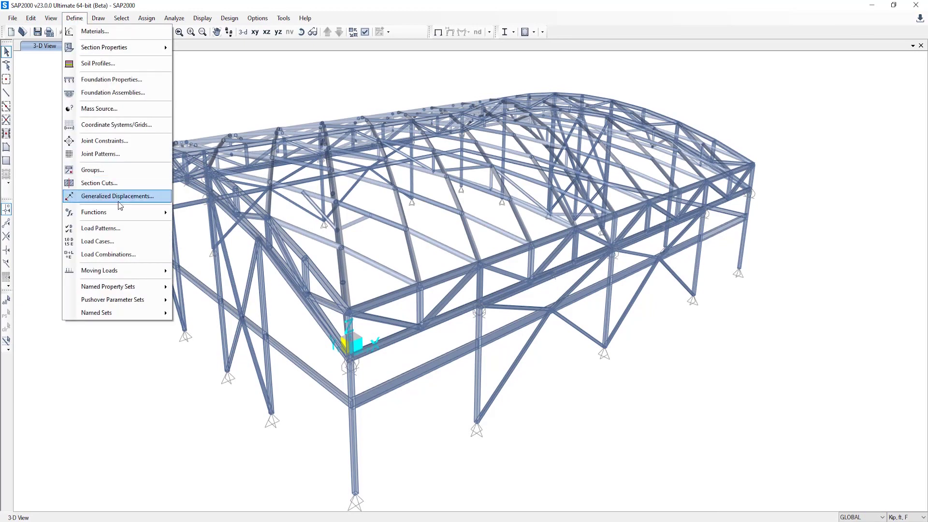
left_click(121, 230)
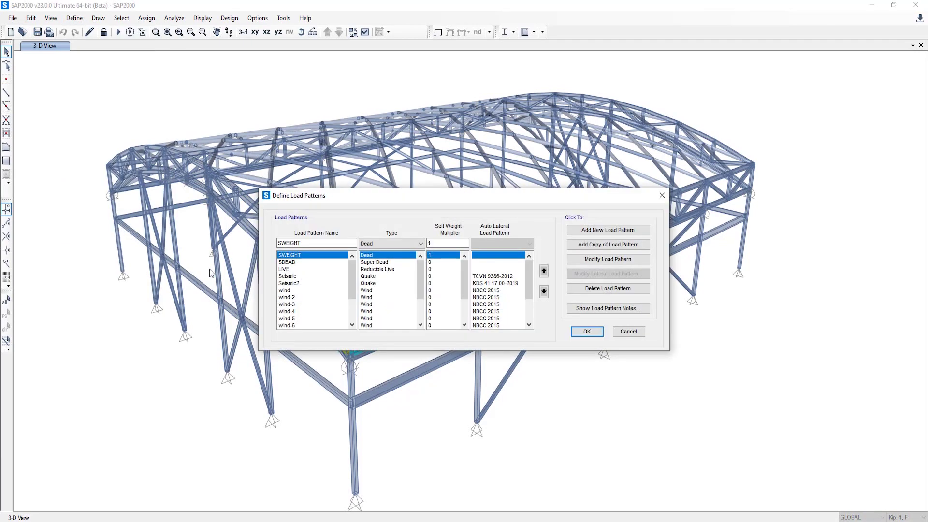
left_click(487, 276)
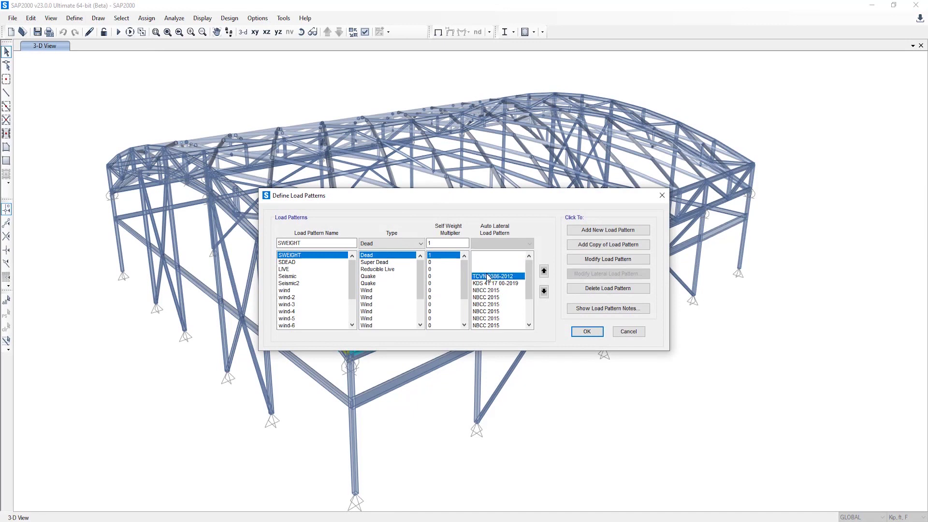
left_click(523, 246)
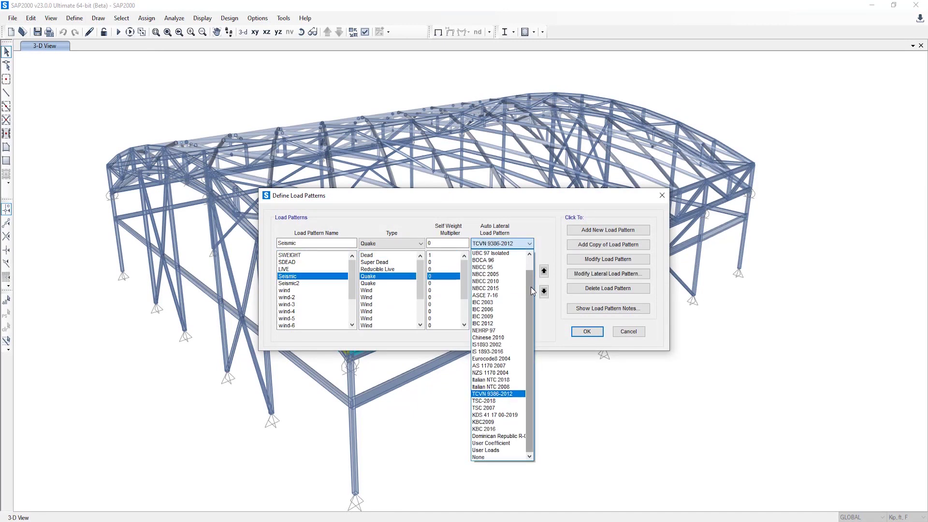
mouse_move(532, 290)
left_mouse_down()
mouse_move(532, 263)
mouse_move(533, 282)
left_mouse_up()
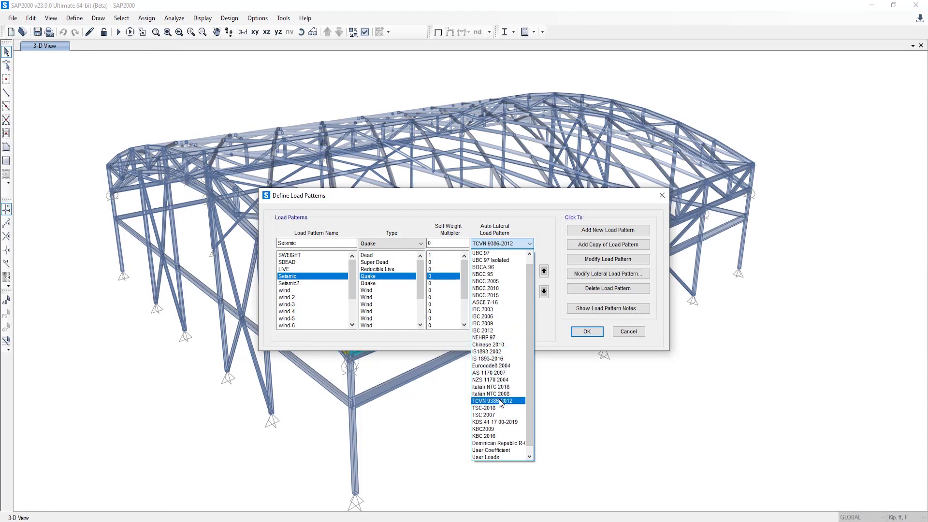
left_click(500, 401)
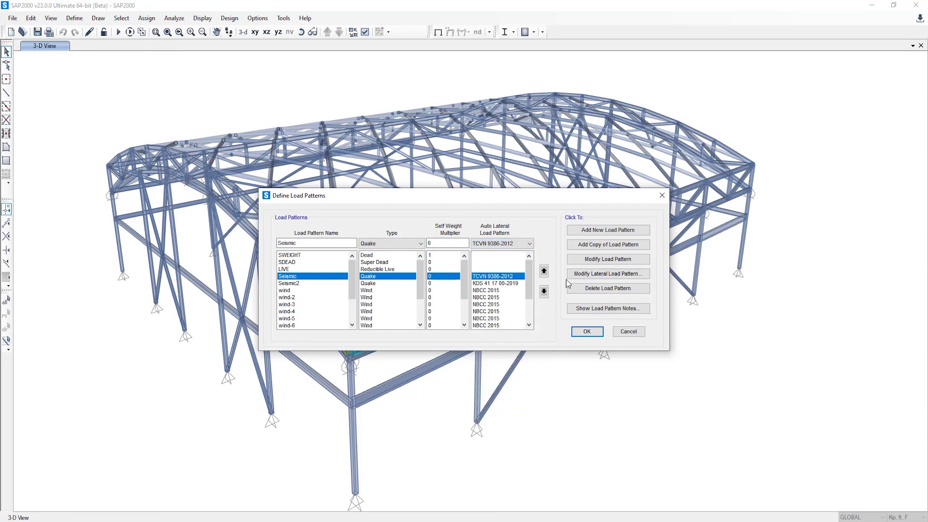
Examine the TCVN 9386 seismic parameters and ground types, keeping ground type B, and close the load pattern definitions
left_click(581, 273)
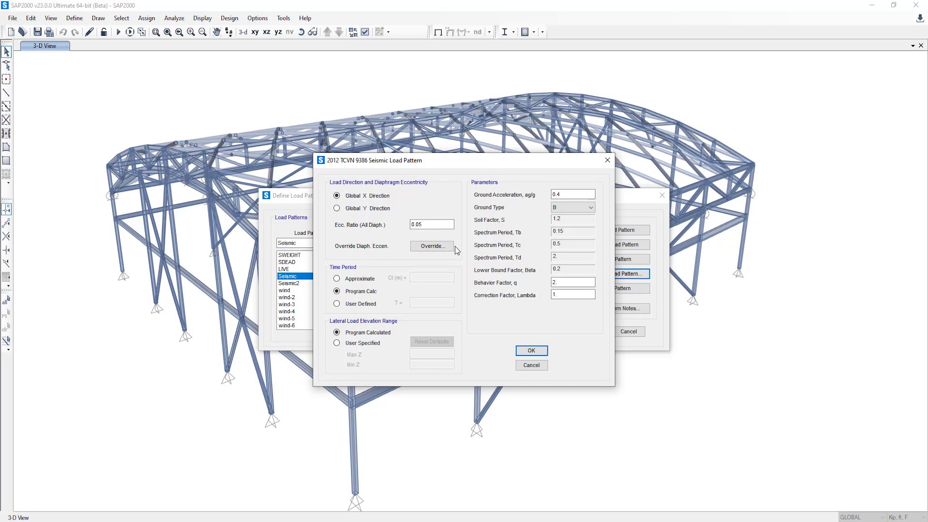
left_click(588, 208)
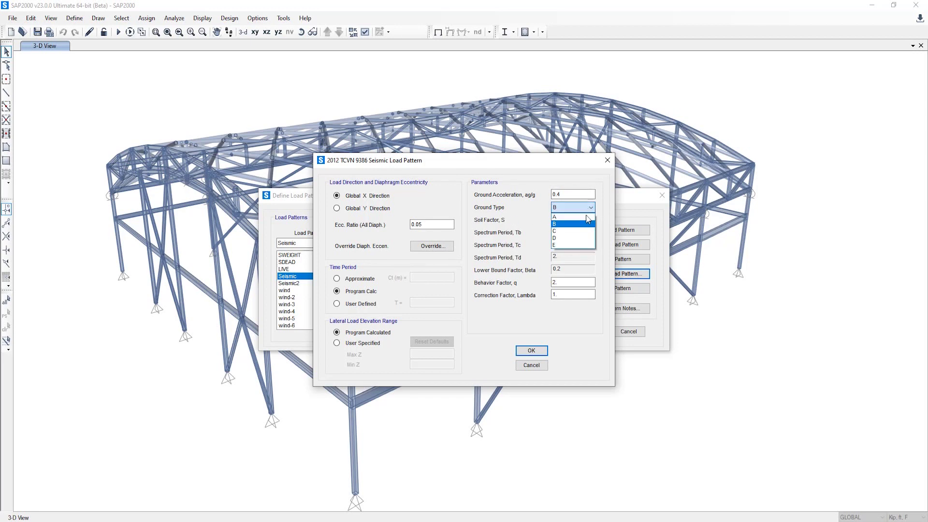
left_click(588, 224)
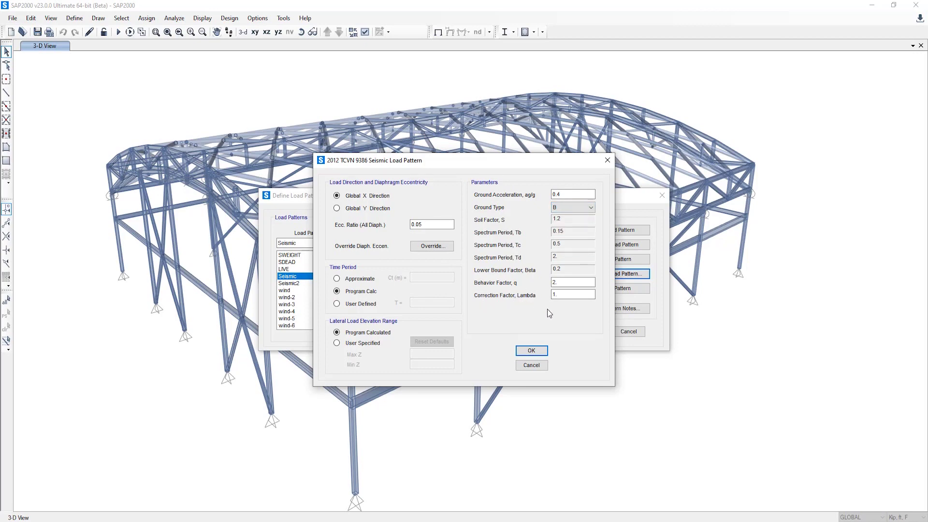
left_click(534, 351)
left_click(629, 333)
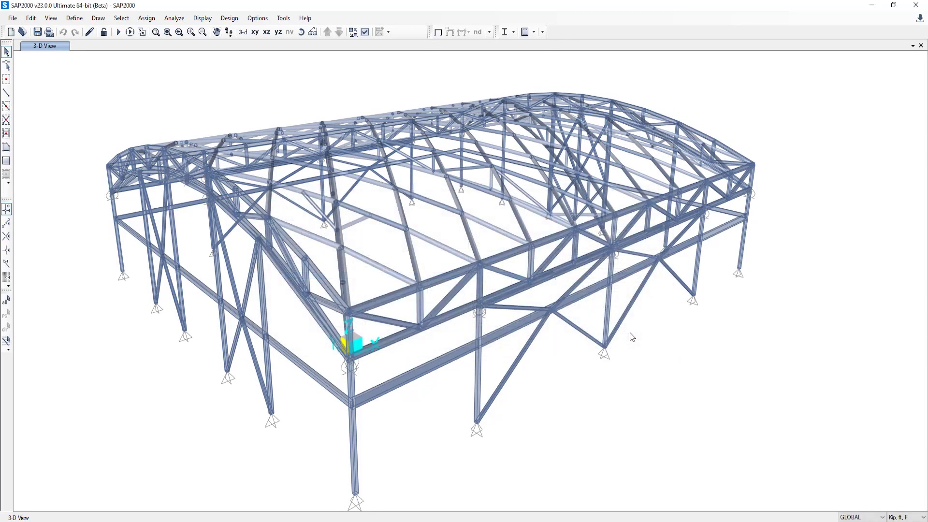
Add a TCVN 9386:2012 response spectrum function with its default parameters
left_click(77, 18)
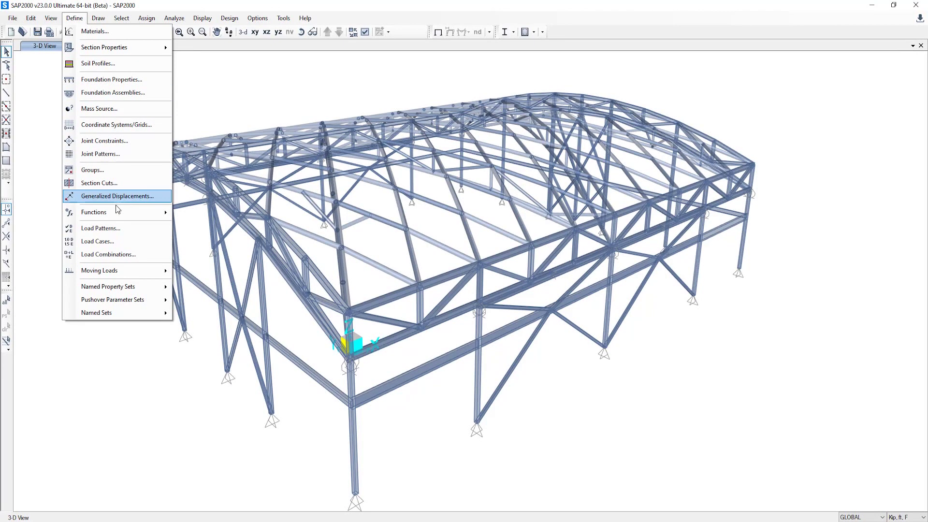
mouse_move(118, 213)
left_click(193, 213)
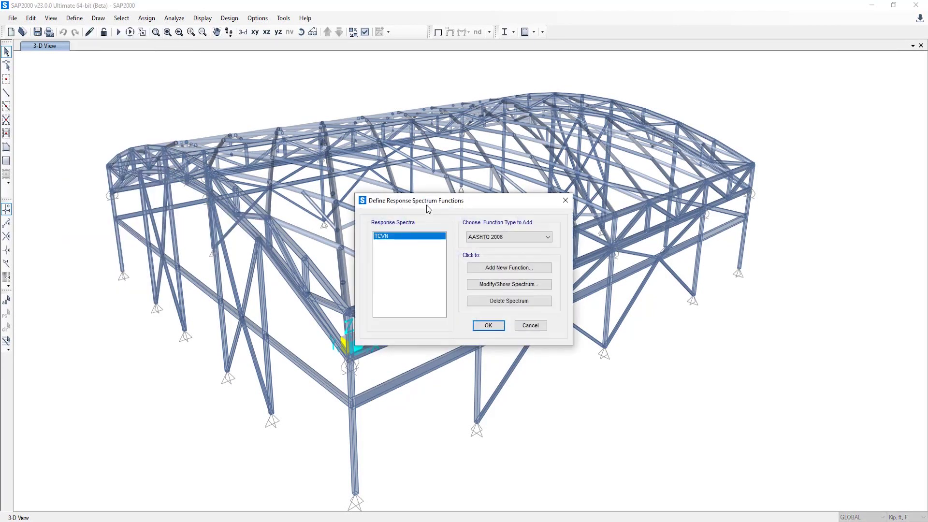
left_click(515, 236)
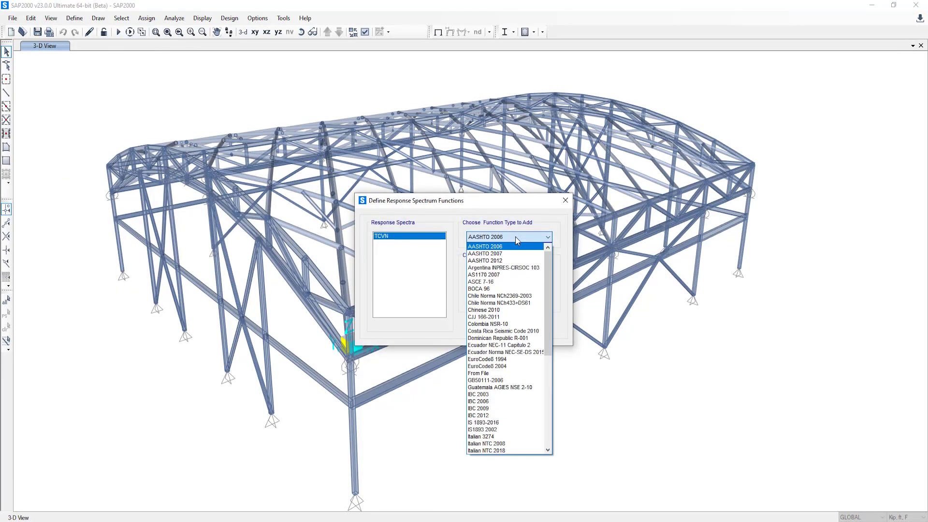
mouse_move(549, 266)
left_mouse_down()
mouse_move(546, 373)
mouse_move(552, 257)
left_mouse_up()
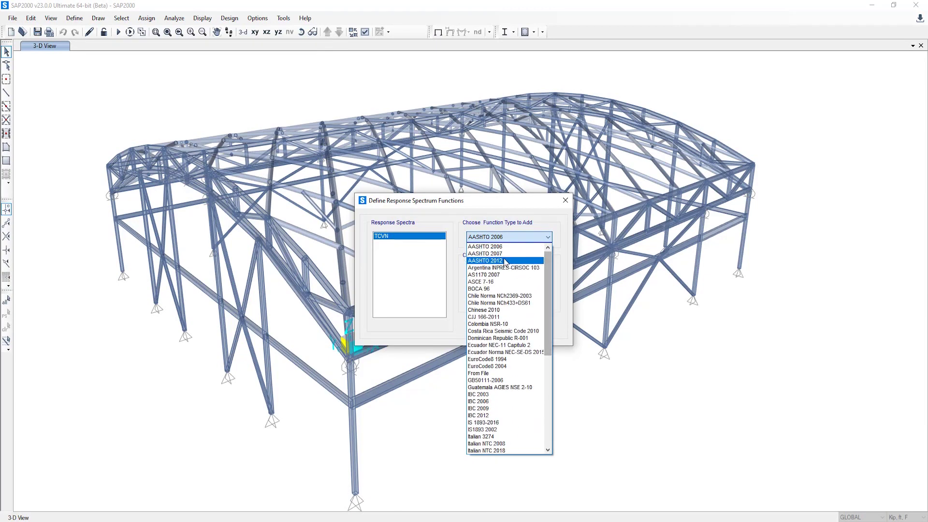
scroll(496, 329, "down", 7)
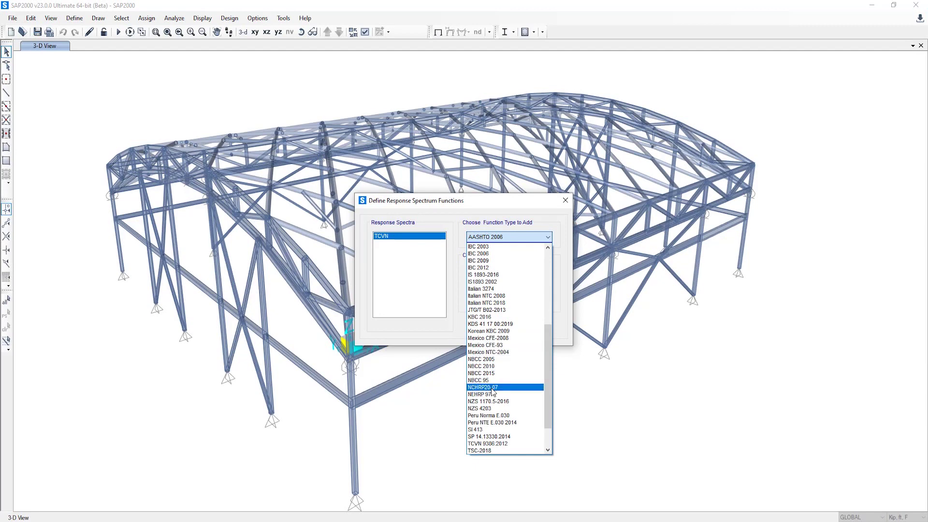
scroll(493, 387, "down", 1)
left_click(491, 422)
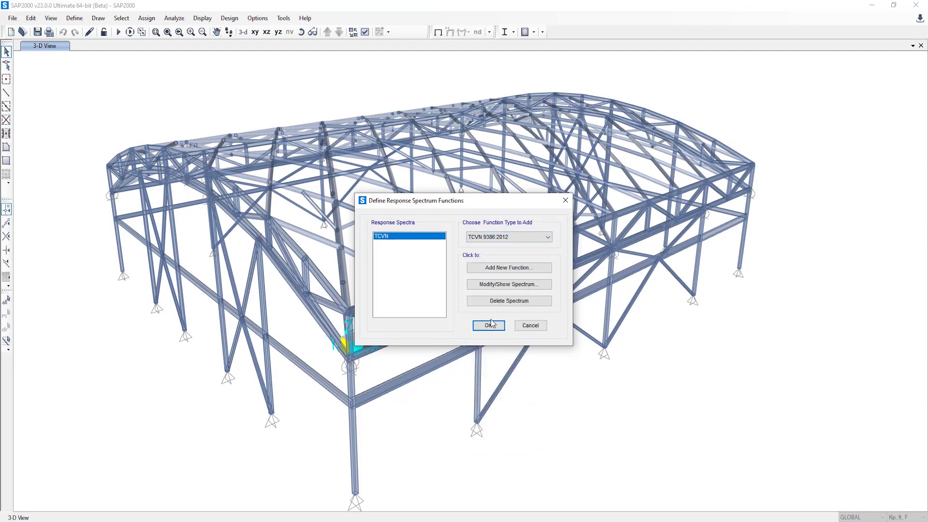
left_click(488, 267)
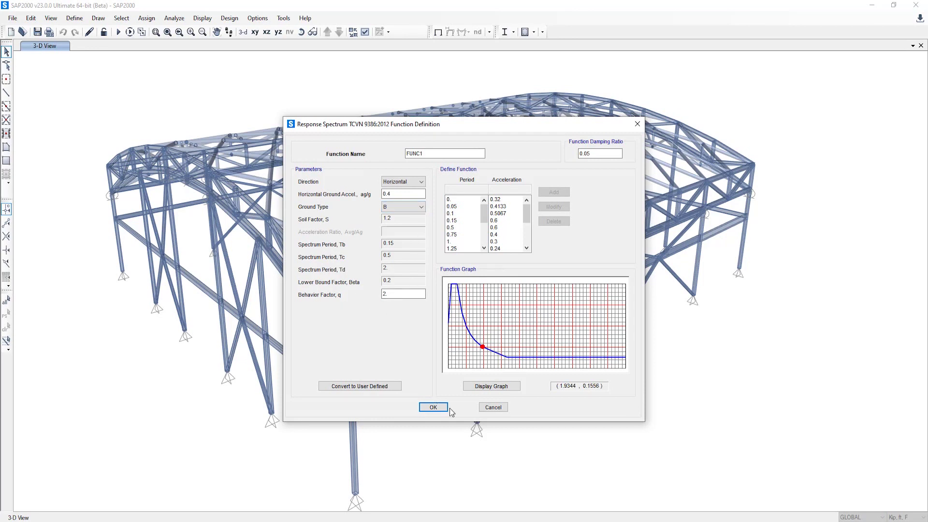
left_click(437, 410)
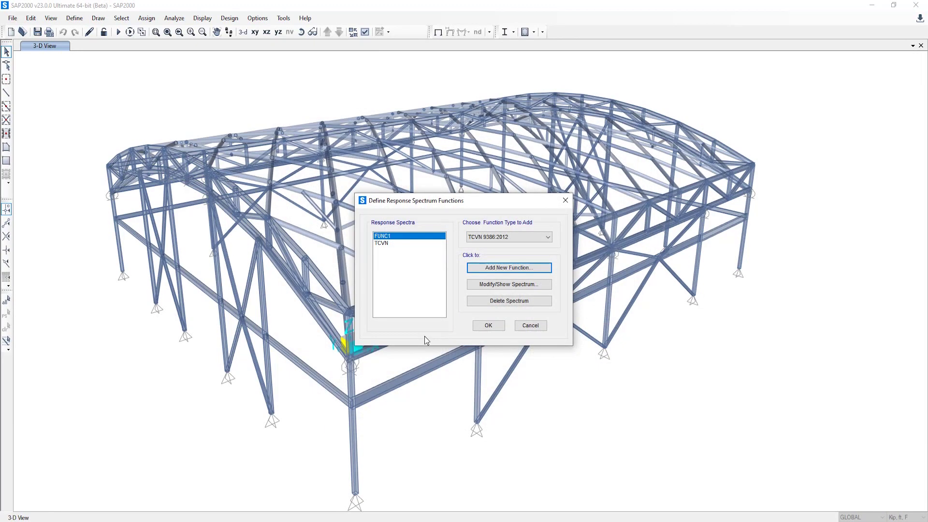
Open a new KDS 41 17 00:2019 response spectrum function definition to examine its parameters
left_click(510, 235)
left_click(495, 288)
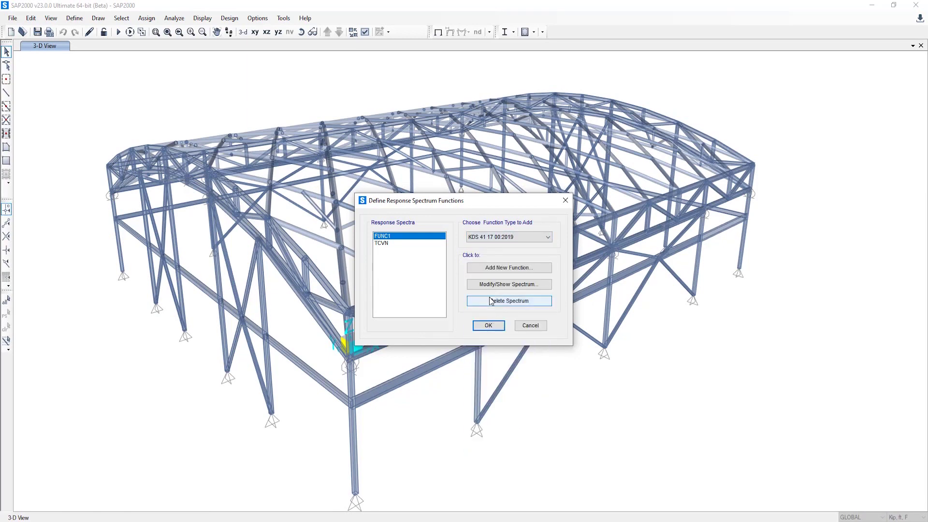
left_click(488, 268)
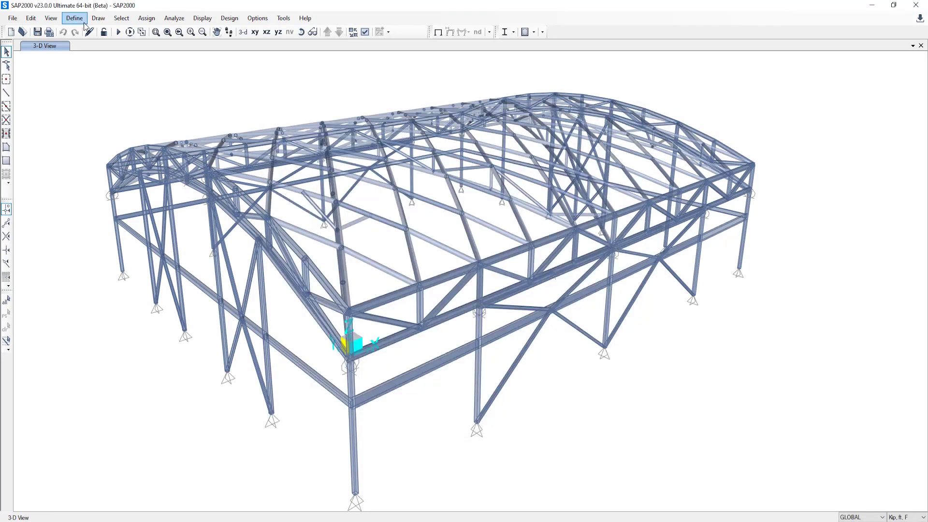
left_click(74, 18)
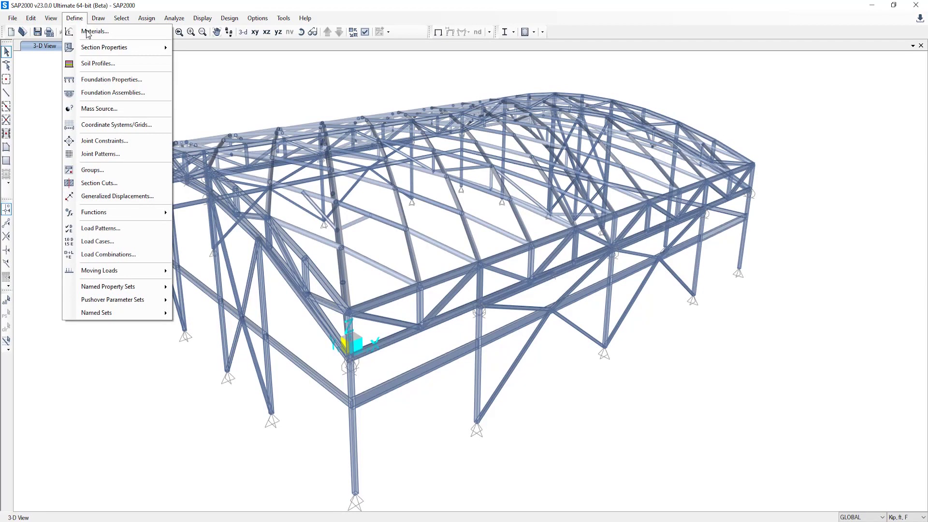
left_click(102, 228)
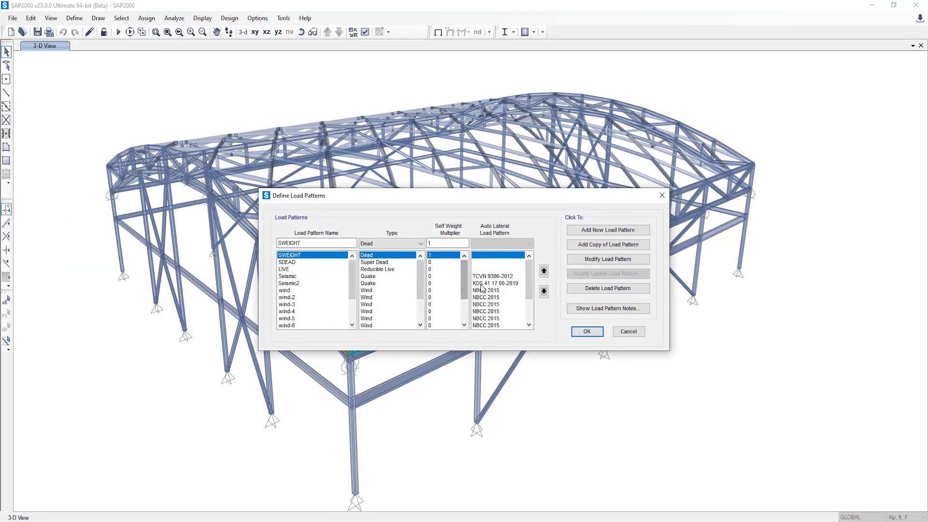
left_click(359, 283)
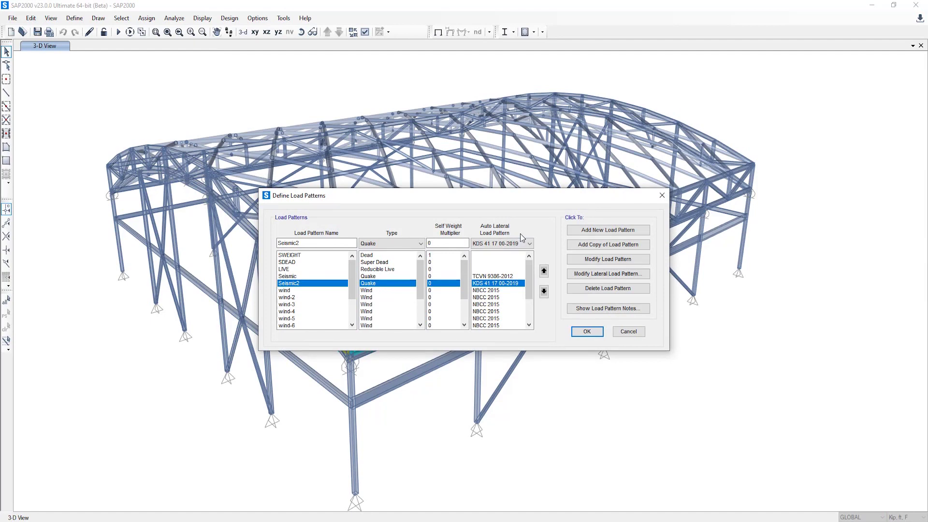
left_click(582, 274)
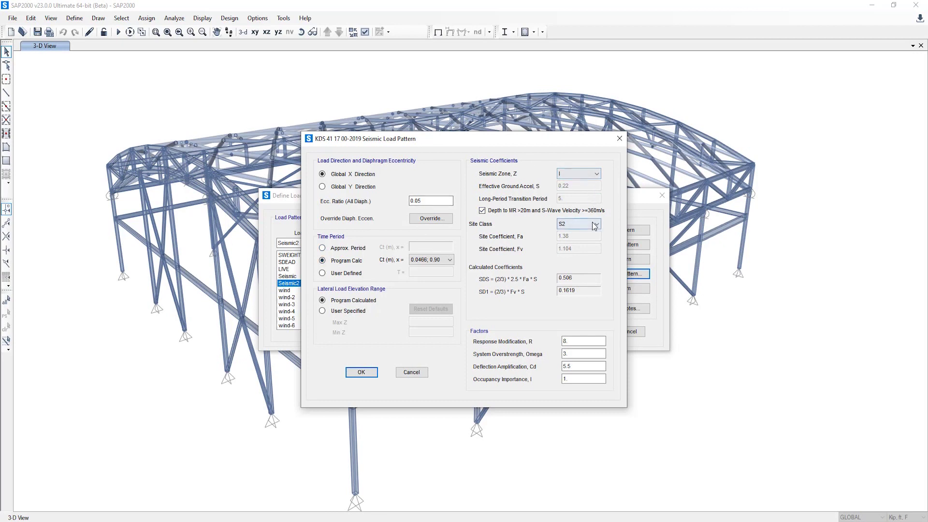
left_click(578, 247)
left_click(562, 224)
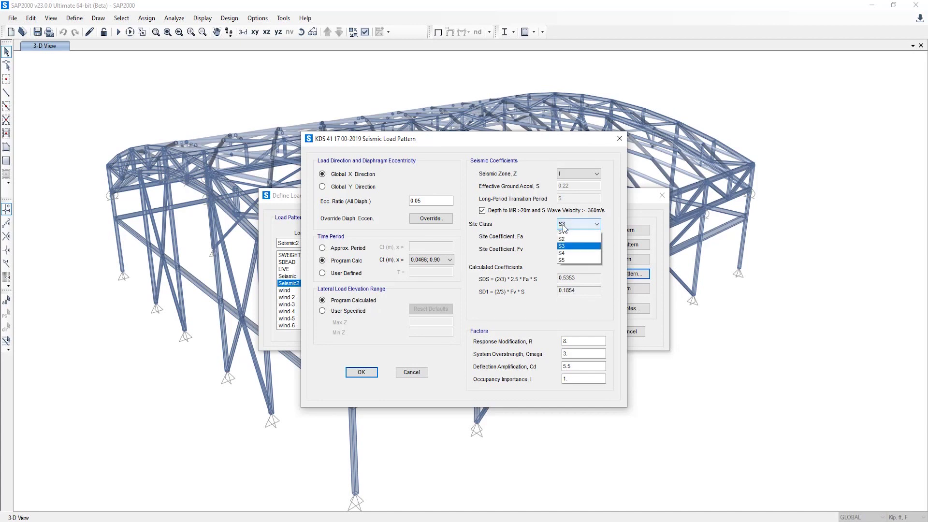
left_click(566, 251)
left_click(571, 224)
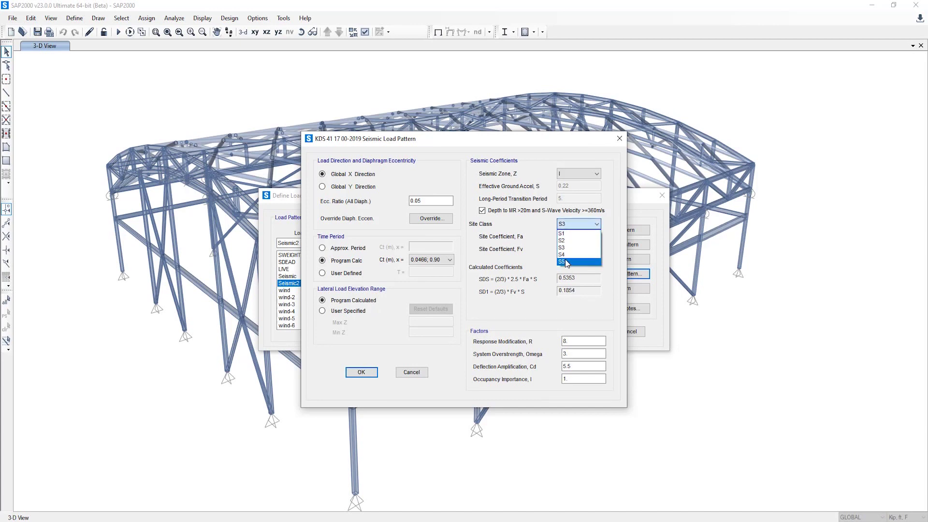
left_click(565, 260)
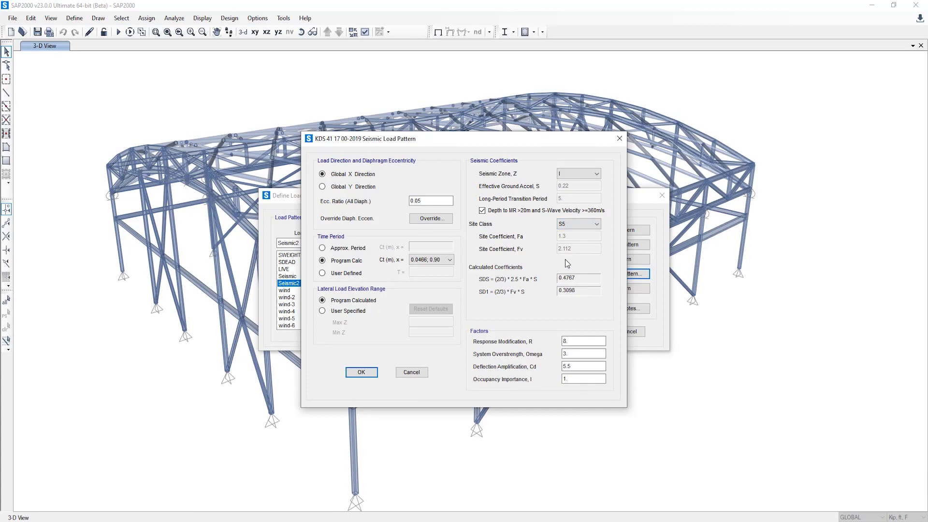
left_click(415, 375)
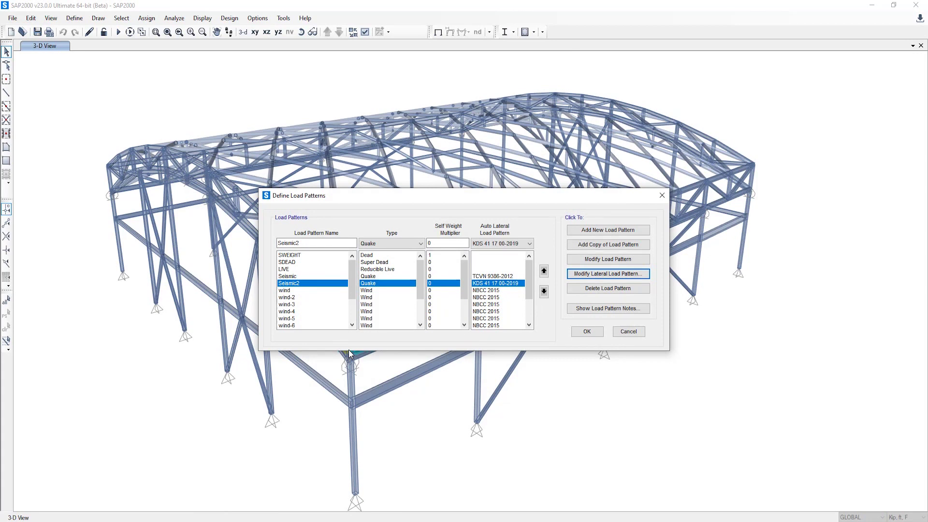
Review the automatic wind load codes available for the wind-2 load pattern, keeping NBCC 2015
left_click(388, 298)
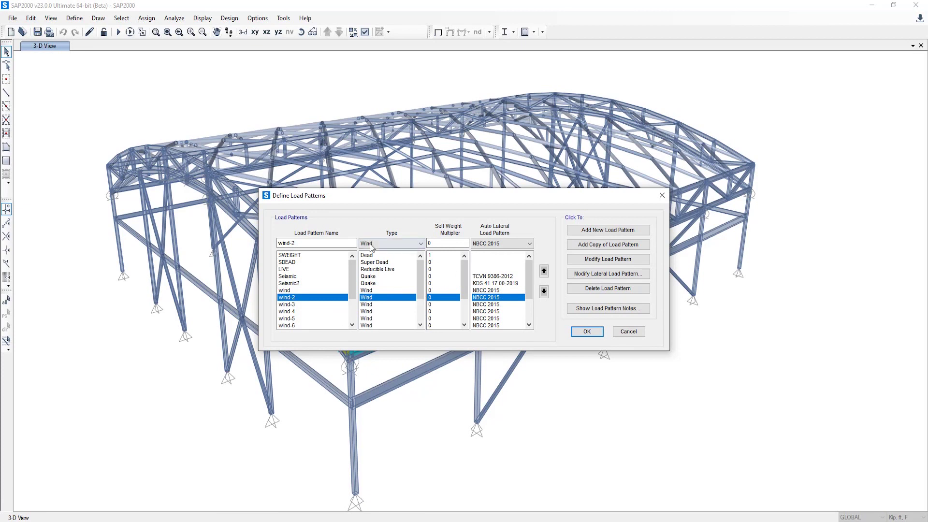
left_click(529, 244)
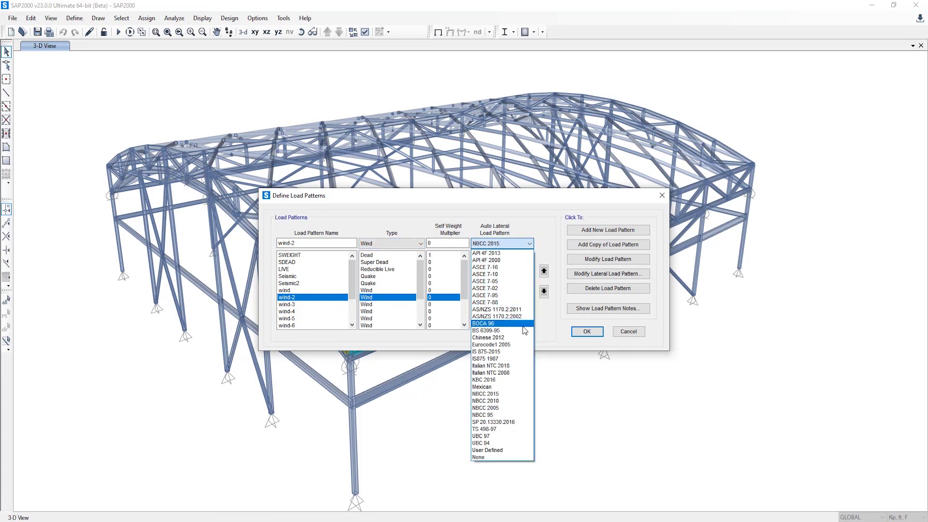
left_click(458, 299)
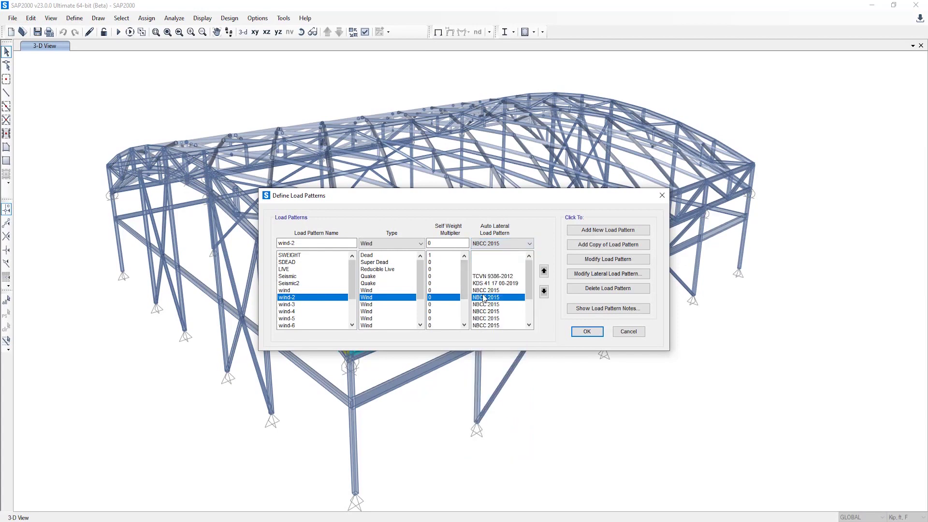
Set the terrain type of the wind-2 NBCC 2015 wind load to Open(Dynamic) and review the other terrain options
left_click(614, 274)
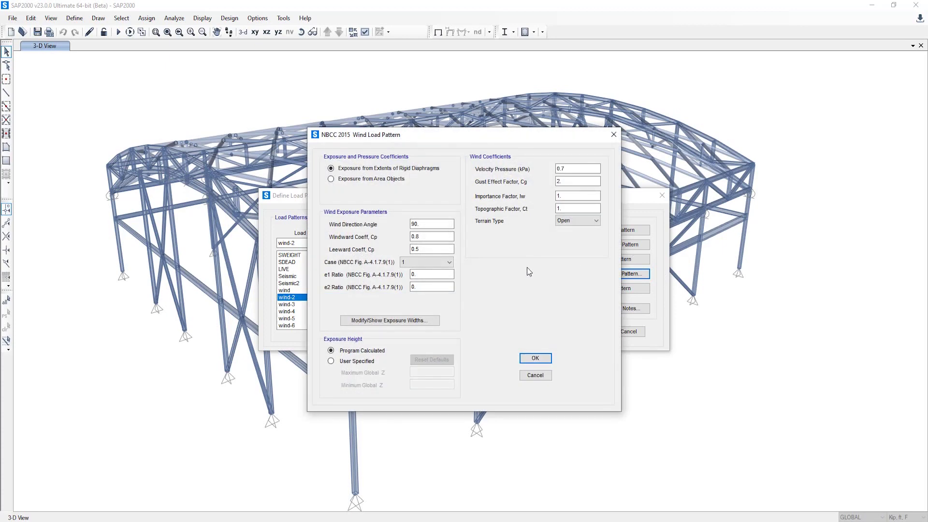
left_click_drag(532, 135, 463, 135)
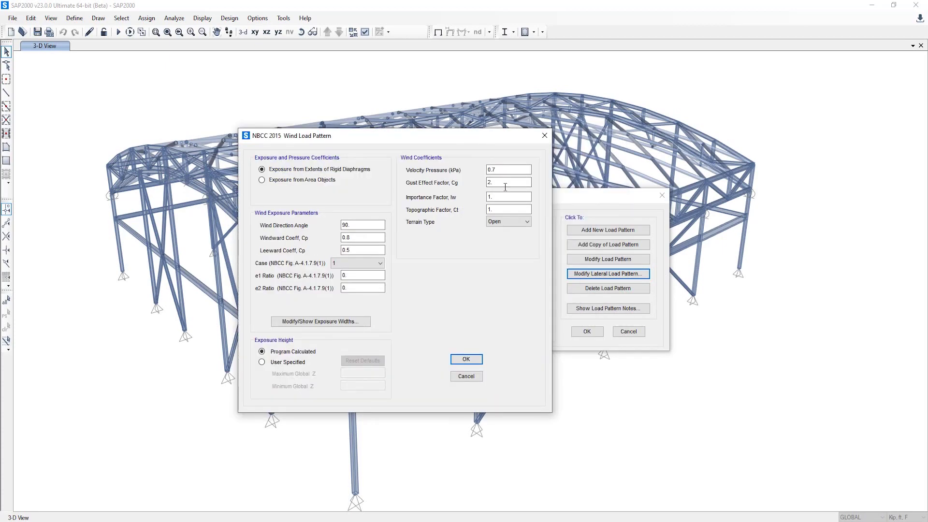
left_click(512, 222)
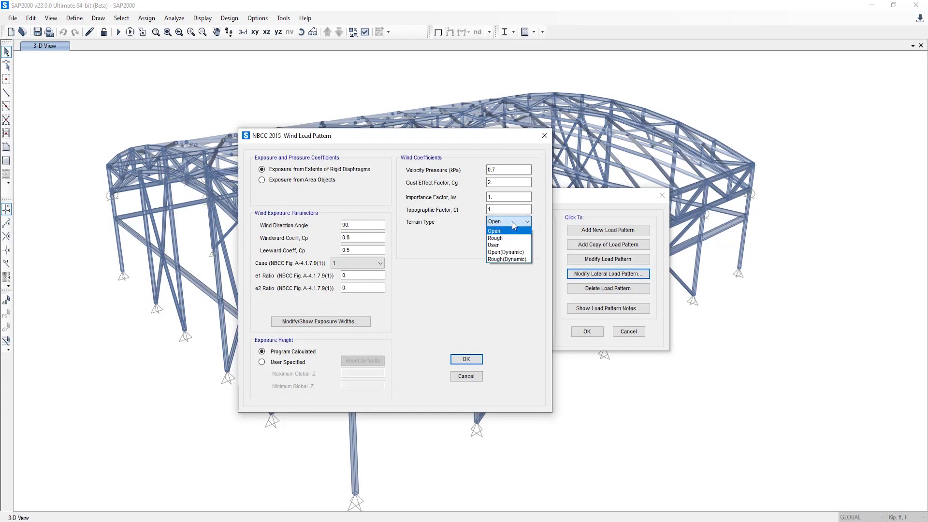
left_click(514, 252)
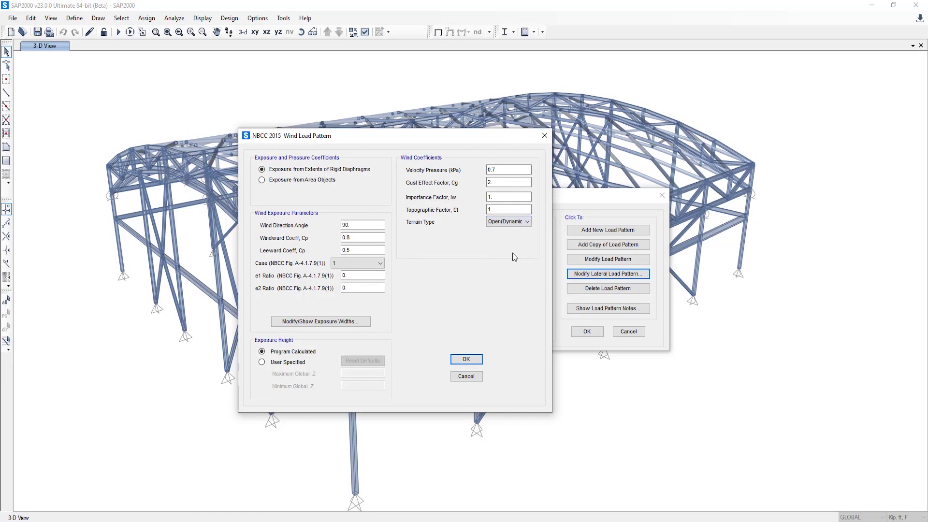
left_click(510, 222)
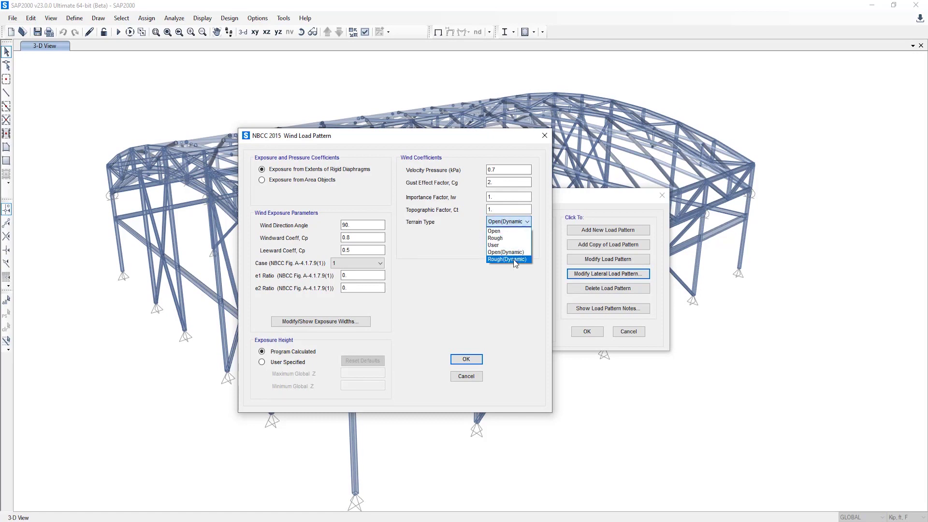